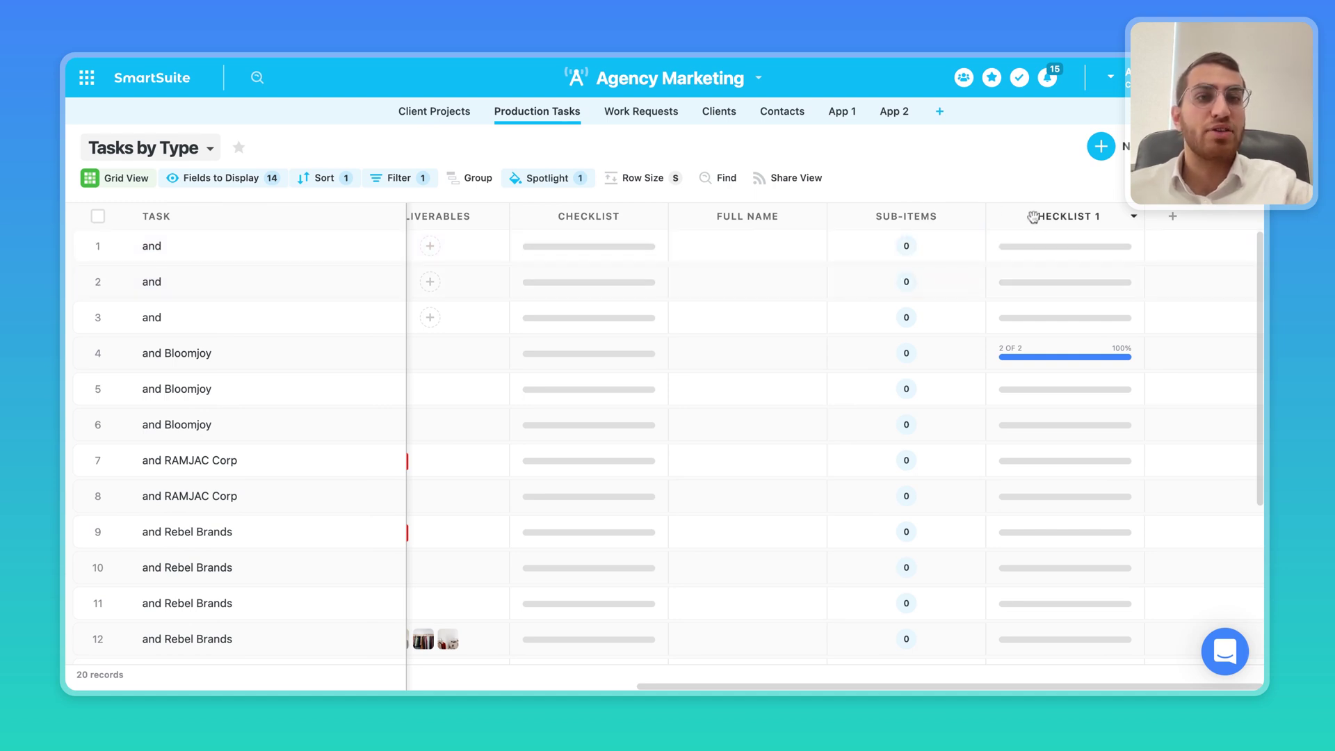
# Step: Browse the full field-type catalogue for a new column, close it, and select row 1's Sub-Items cell
pyautogui.click(1173, 218)
pyautogui.click(1094, 542)
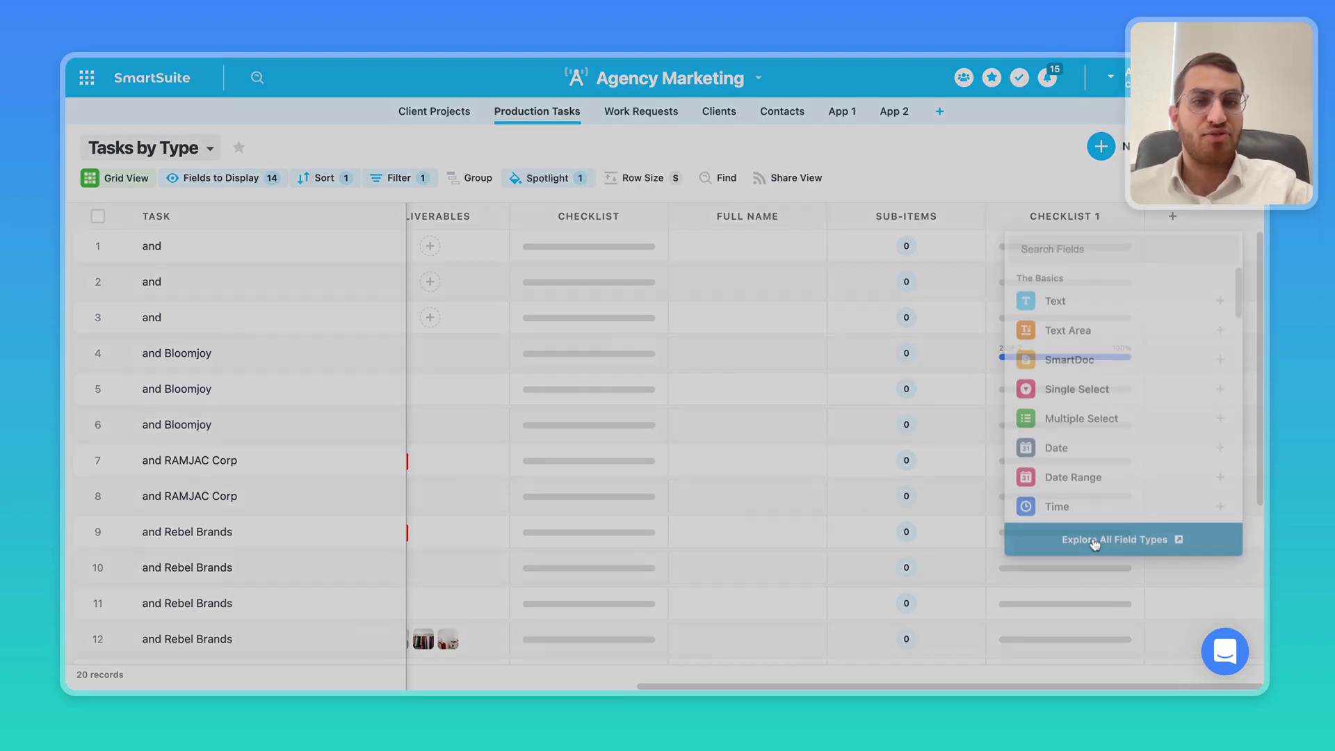
pyautogui.scroll(-10, 890, 438)
pyautogui.scroll(10, 884, 408)
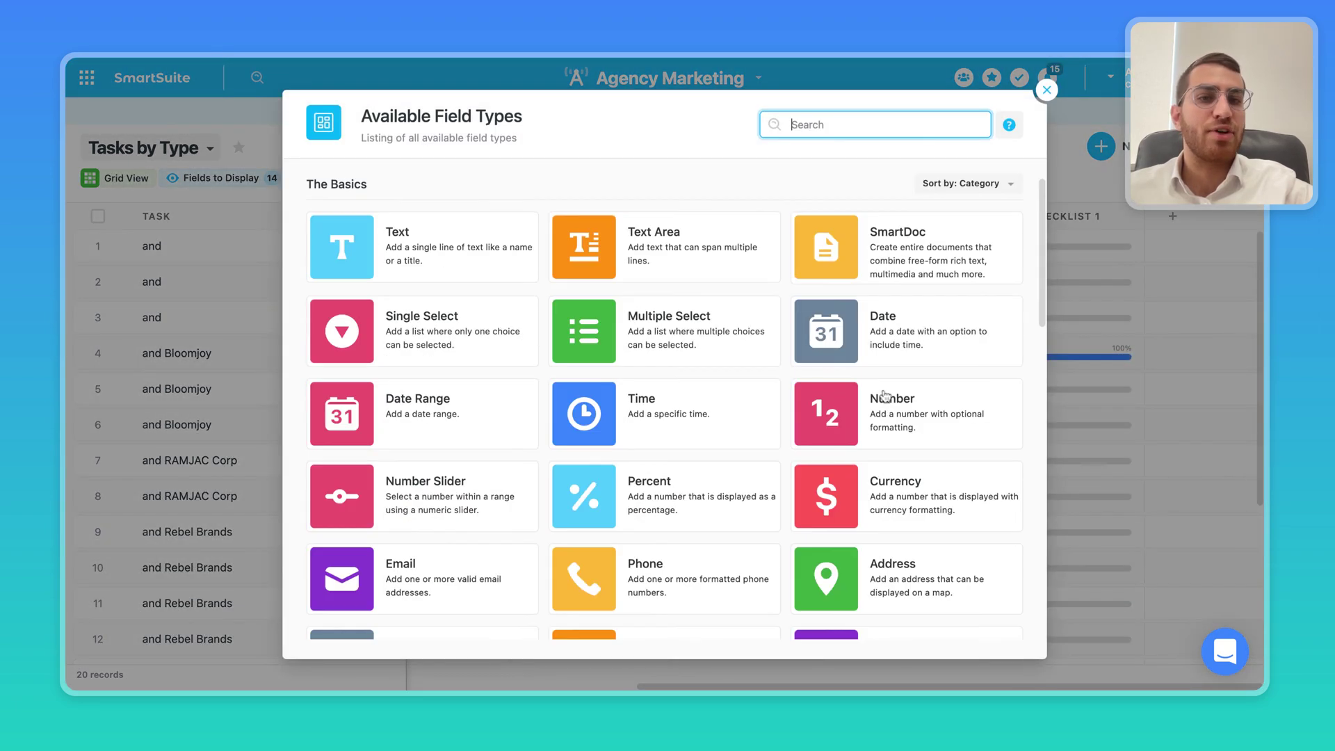
pyautogui.click(1046, 90)
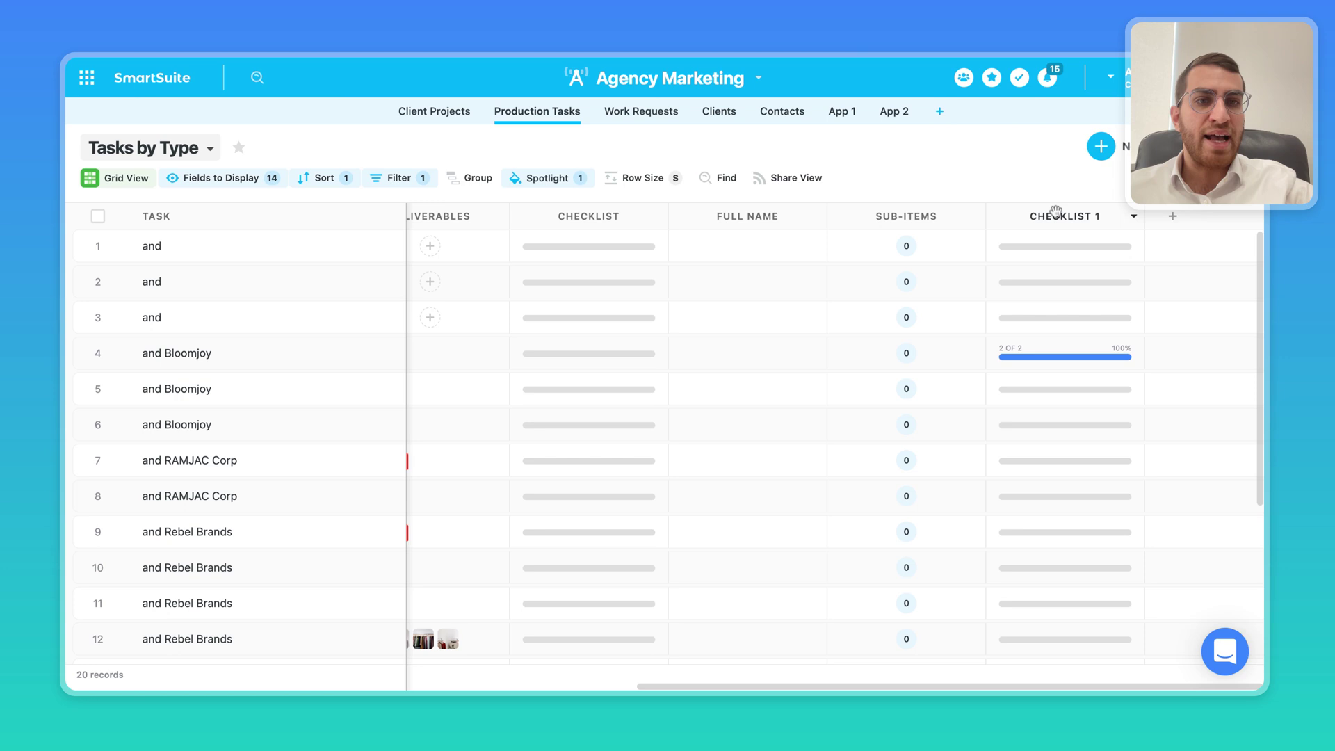
pyautogui.click(877, 237)
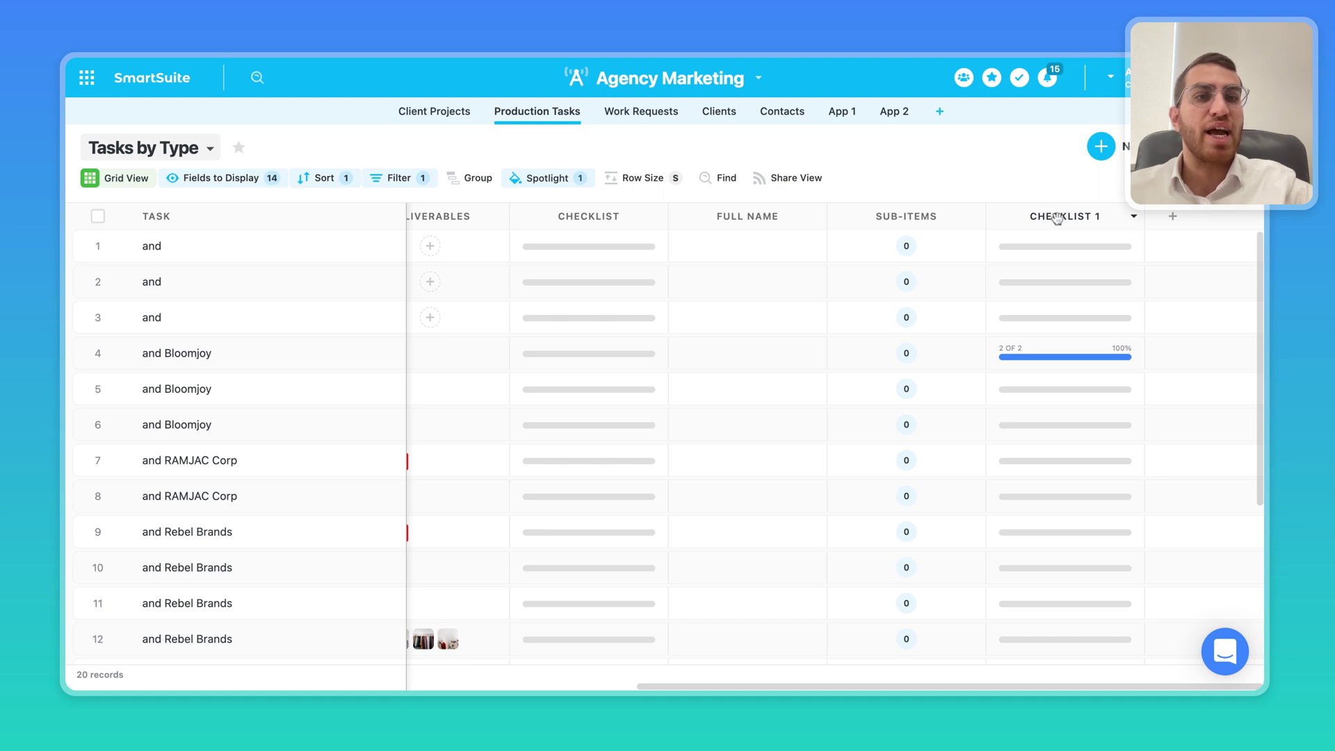
# Step: Add item 'dlkj;' due Nov 09 and assigned to a teammate to row 4's Checklist 1, saving changes
pyautogui.click(1056, 355)
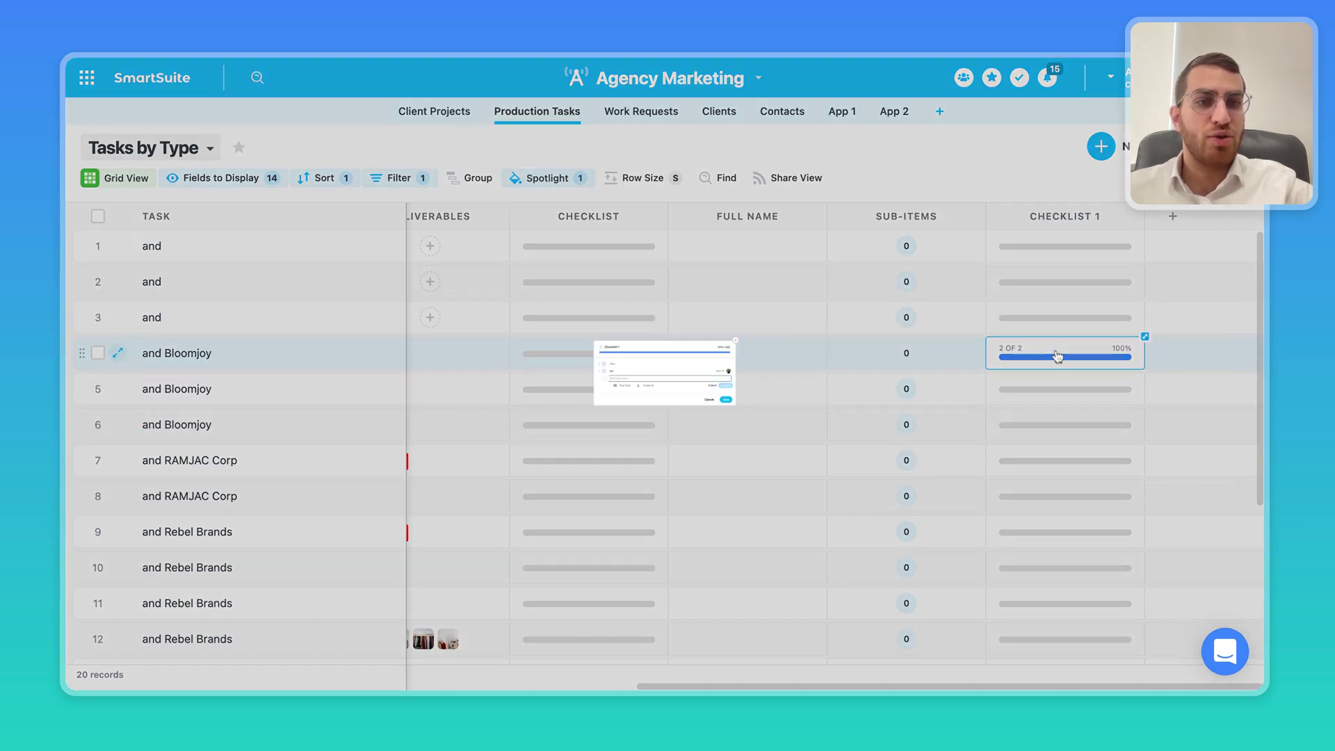
pyautogui.write('d')
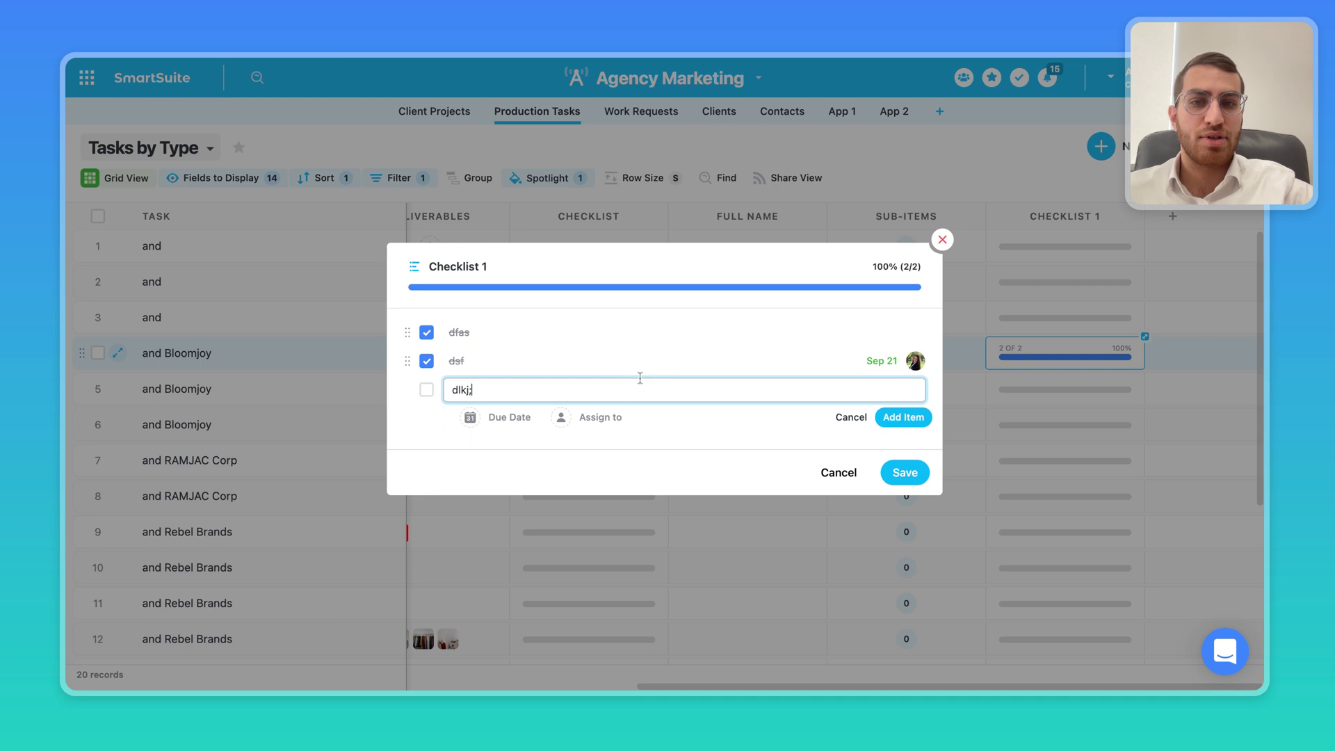
pyautogui.write('lkj;')
pyautogui.click(505, 417)
pyautogui.click(518, 537)
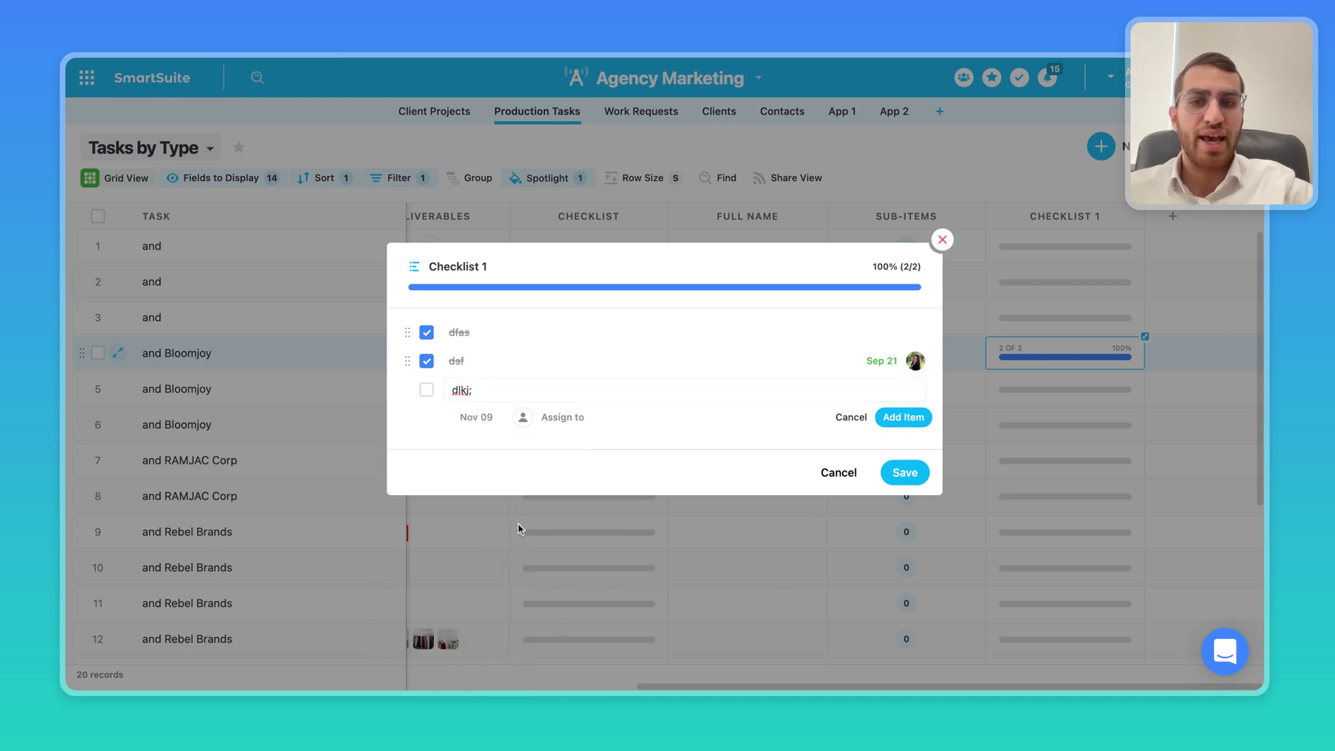
pyautogui.click(560, 417)
pyautogui.click(549, 513)
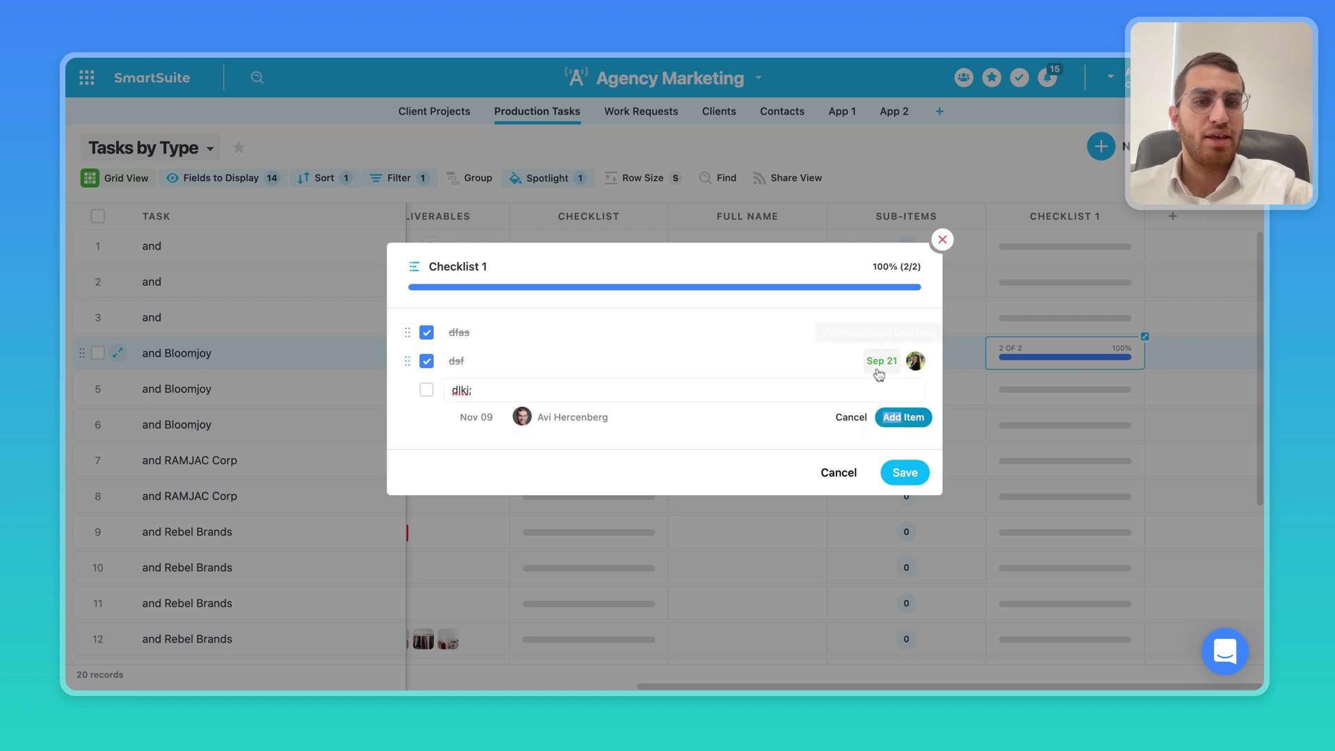
pyautogui.click(899, 418)
pyautogui.click(965, 254)
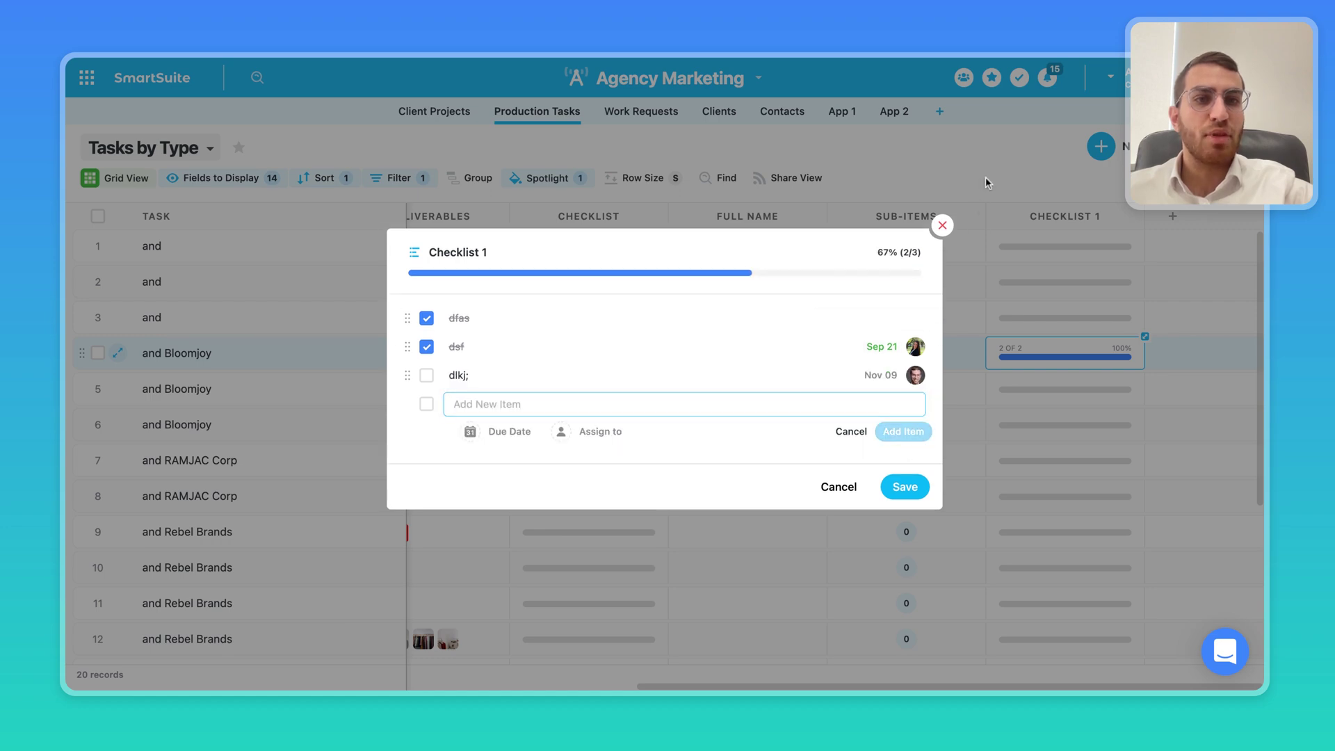
pyautogui.click(743, 436)
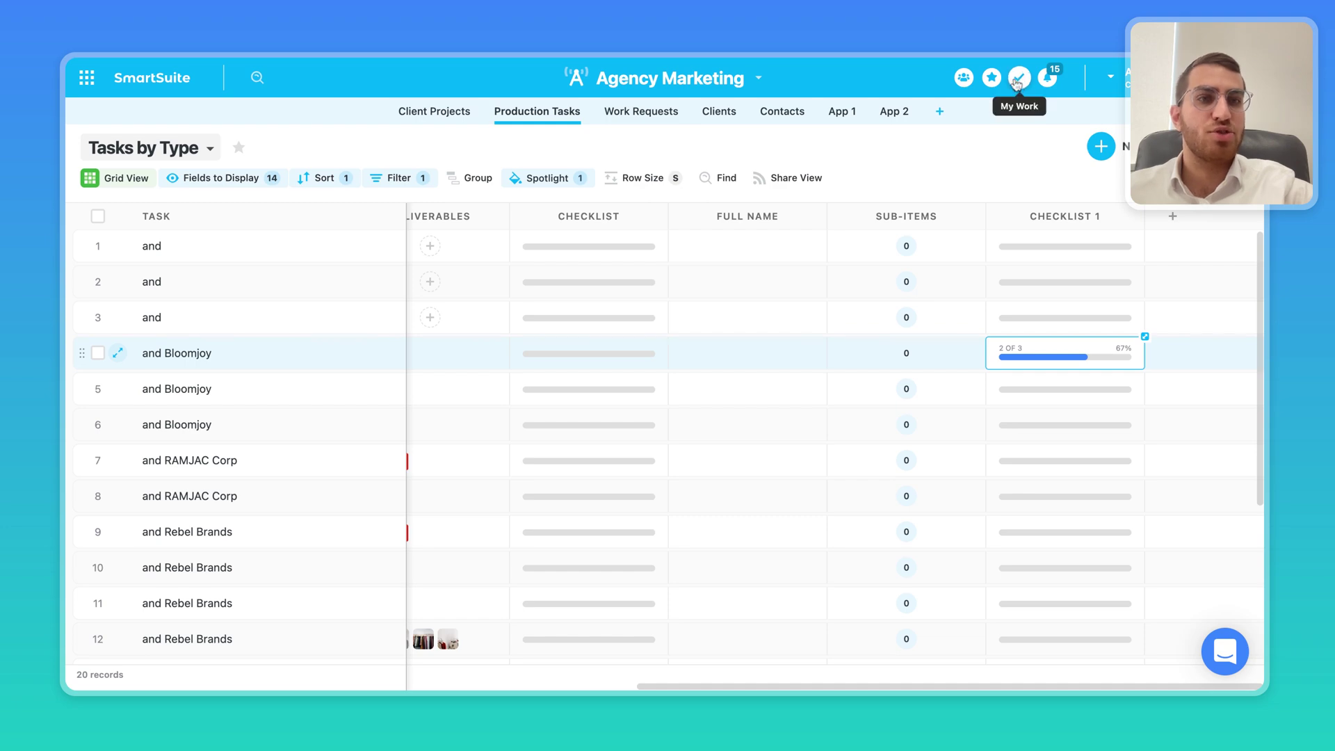
pyautogui.click(1018, 78)
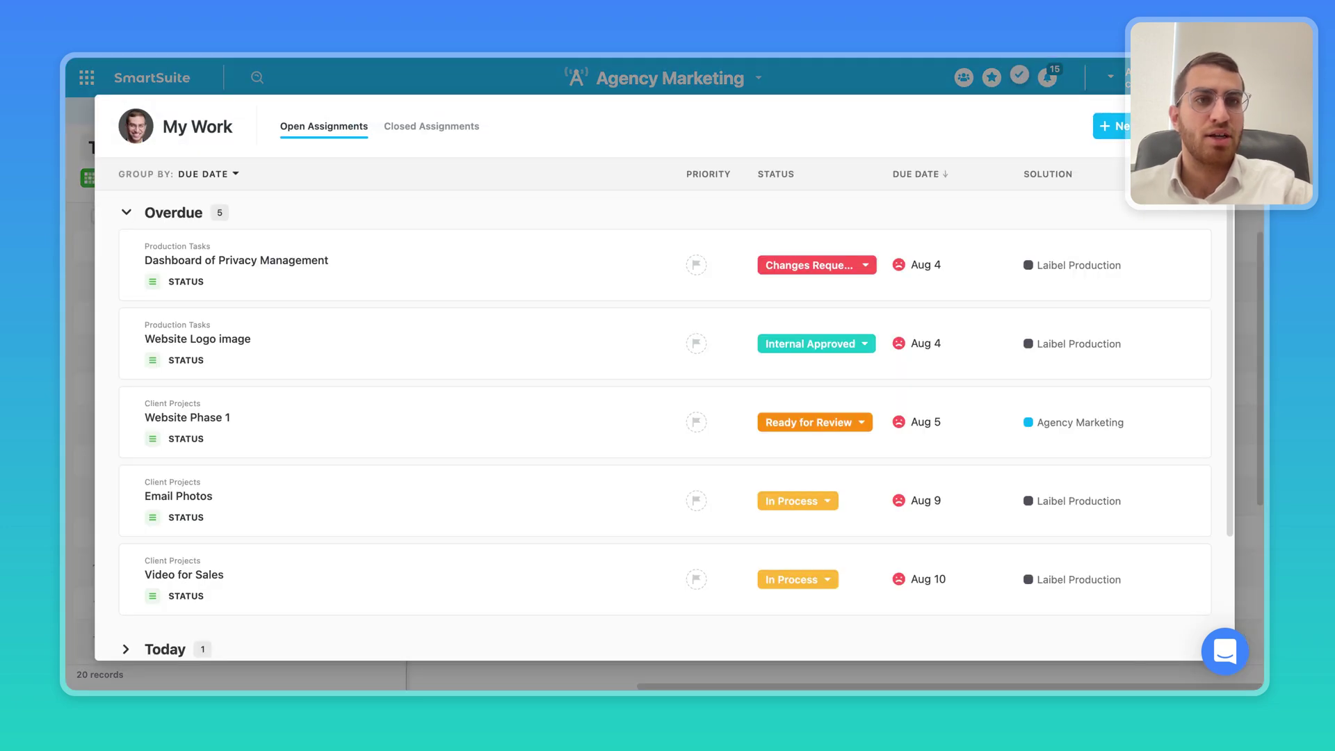
pyautogui.press('Escape')
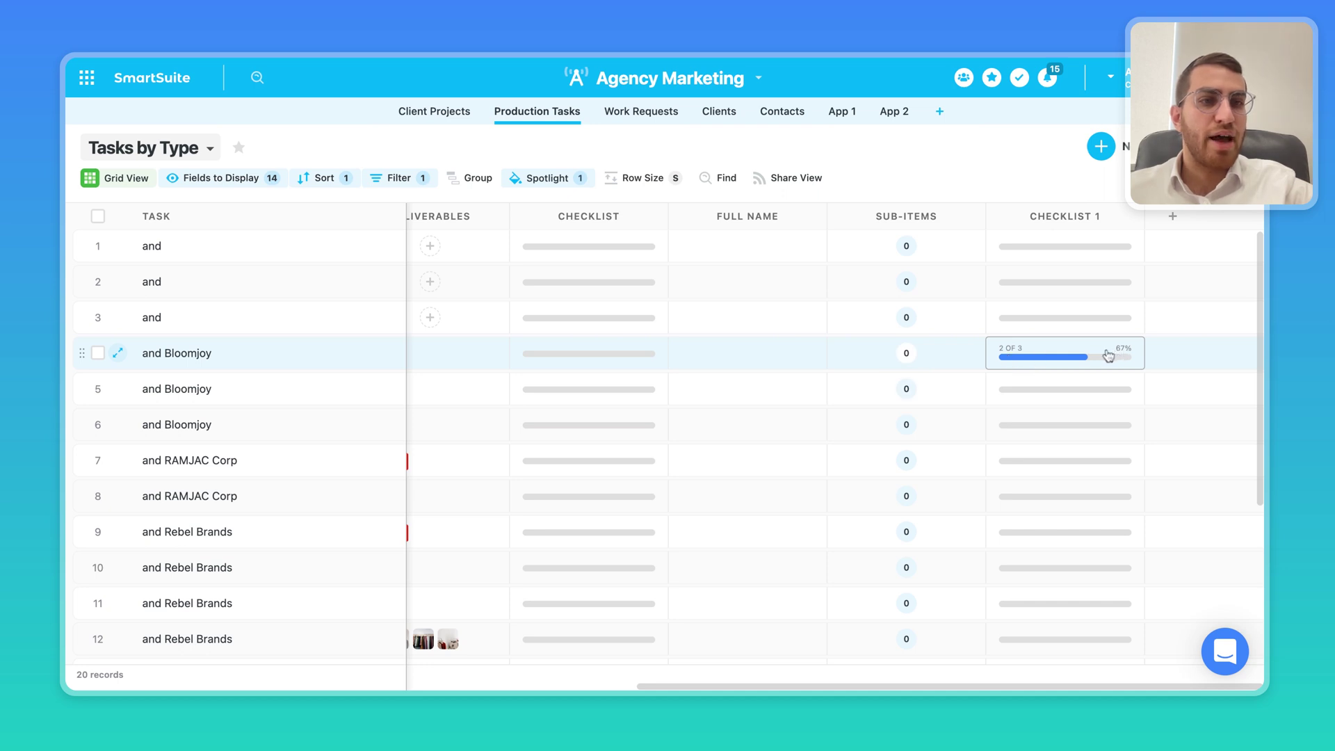
# Step: Untick the second and third items of row 4's Checklist 1 and save, leaving 1 of 3
pyautogui.click(1053, 362)
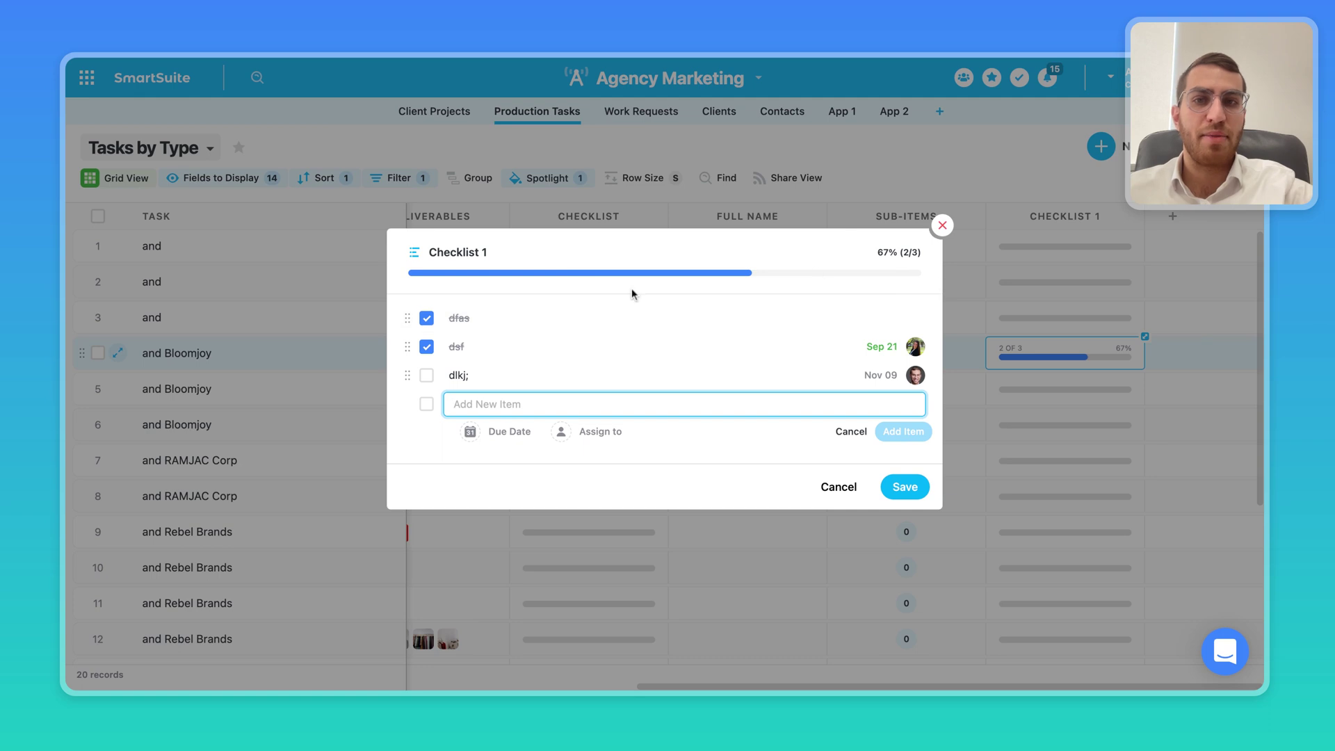
pyautogui.click(426, 375)
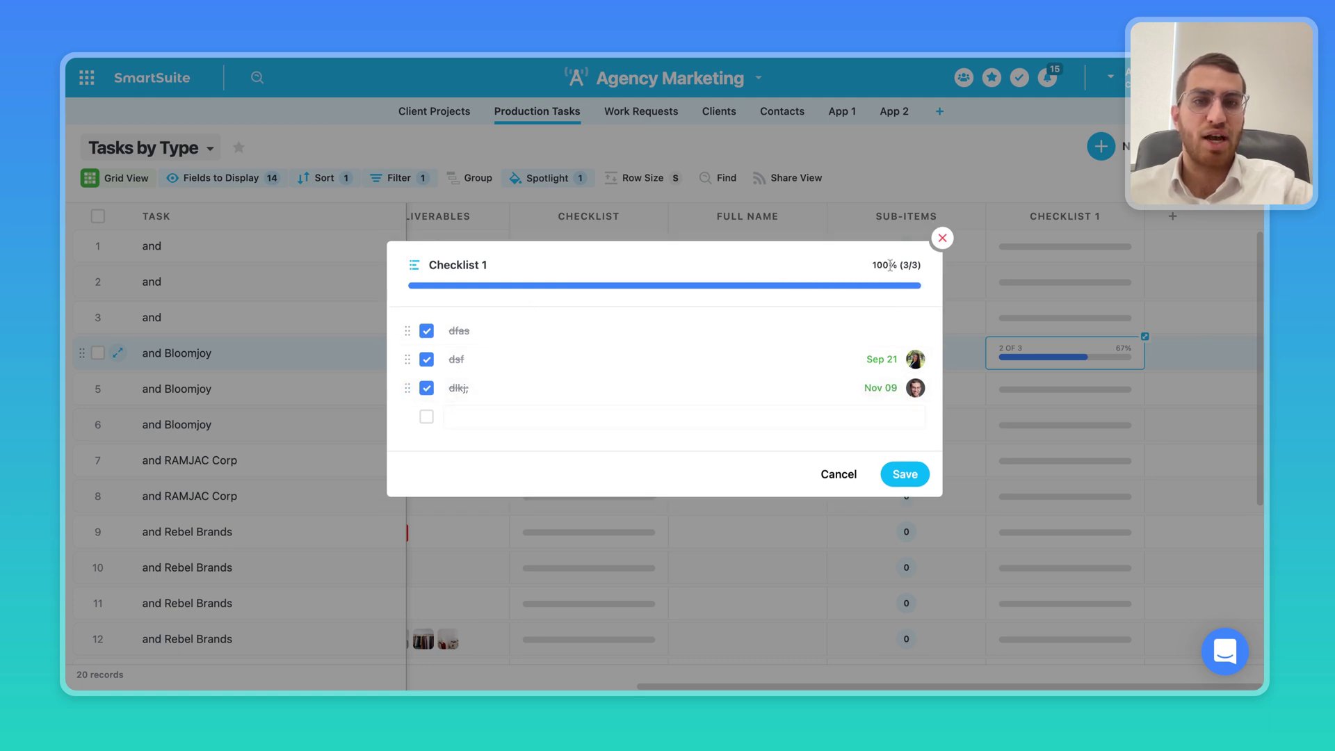
pyautogui.click(424, 389)
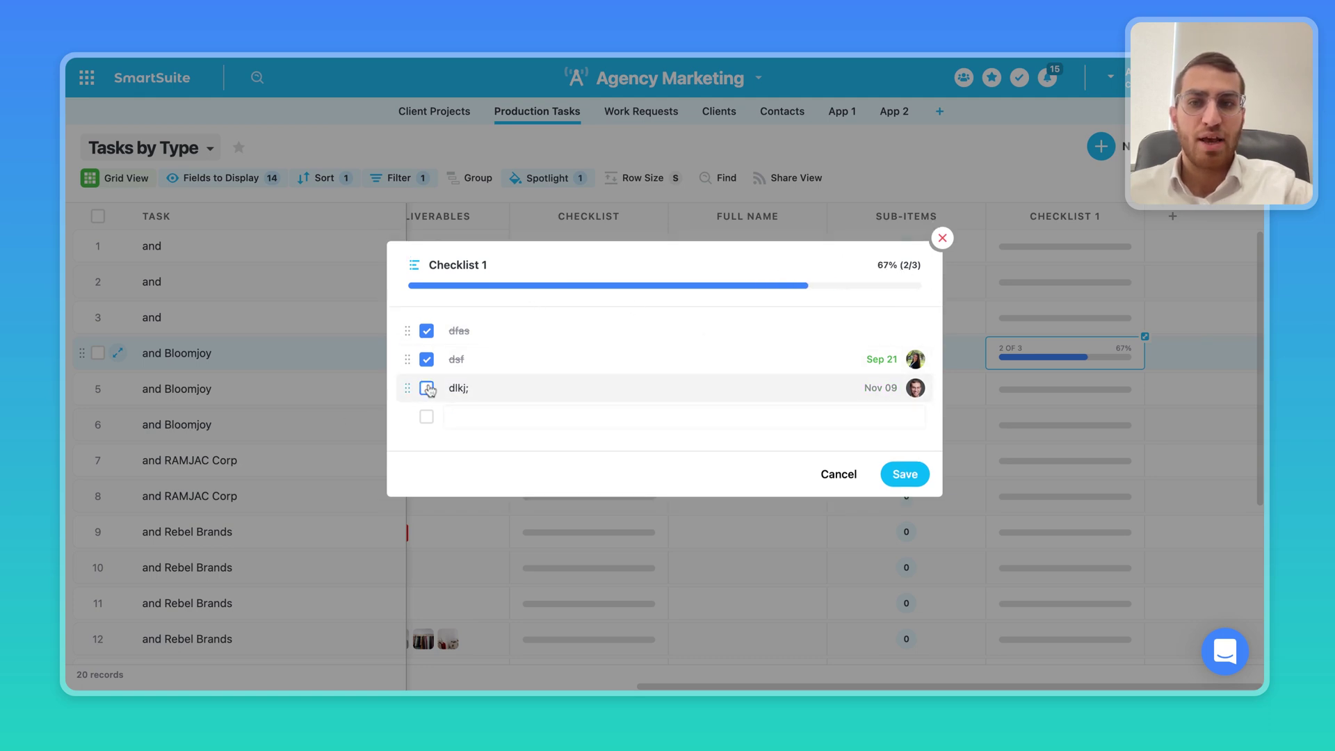
pyautogui.click(426, 360)
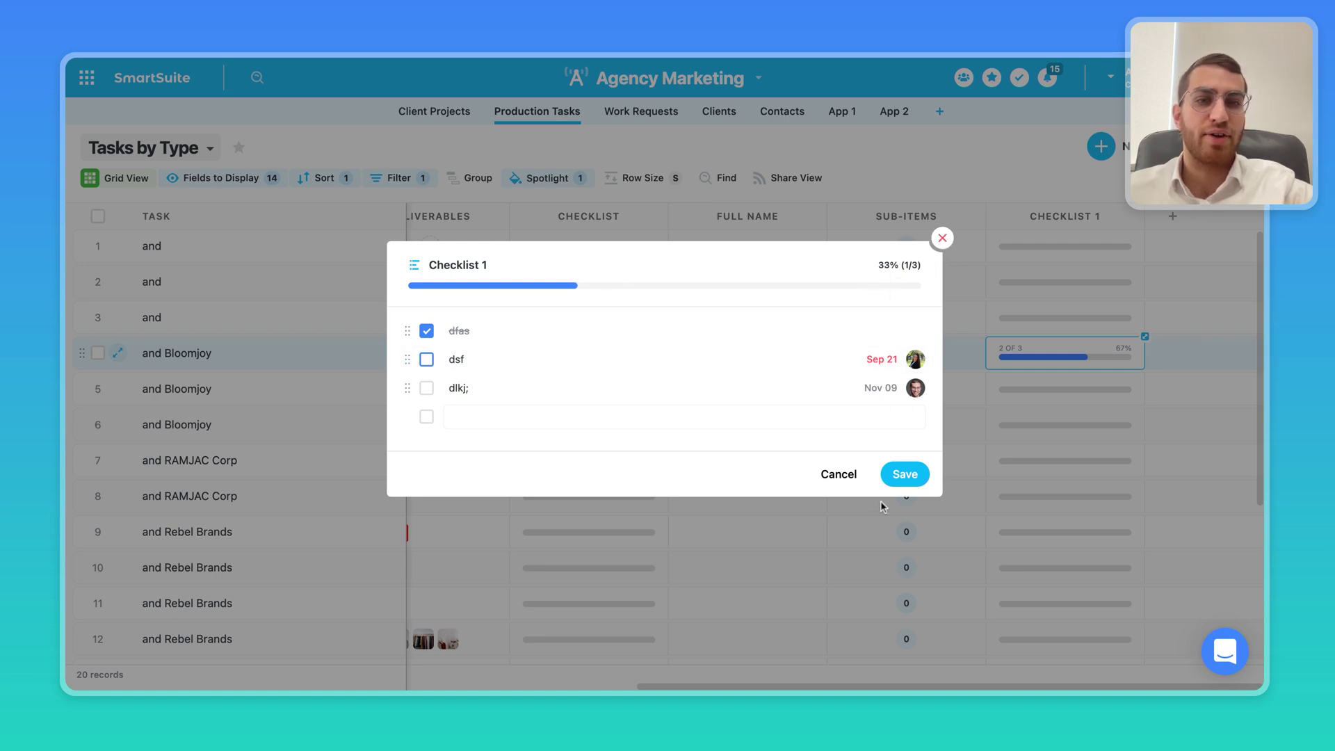
pyautogui.click(905, 473)
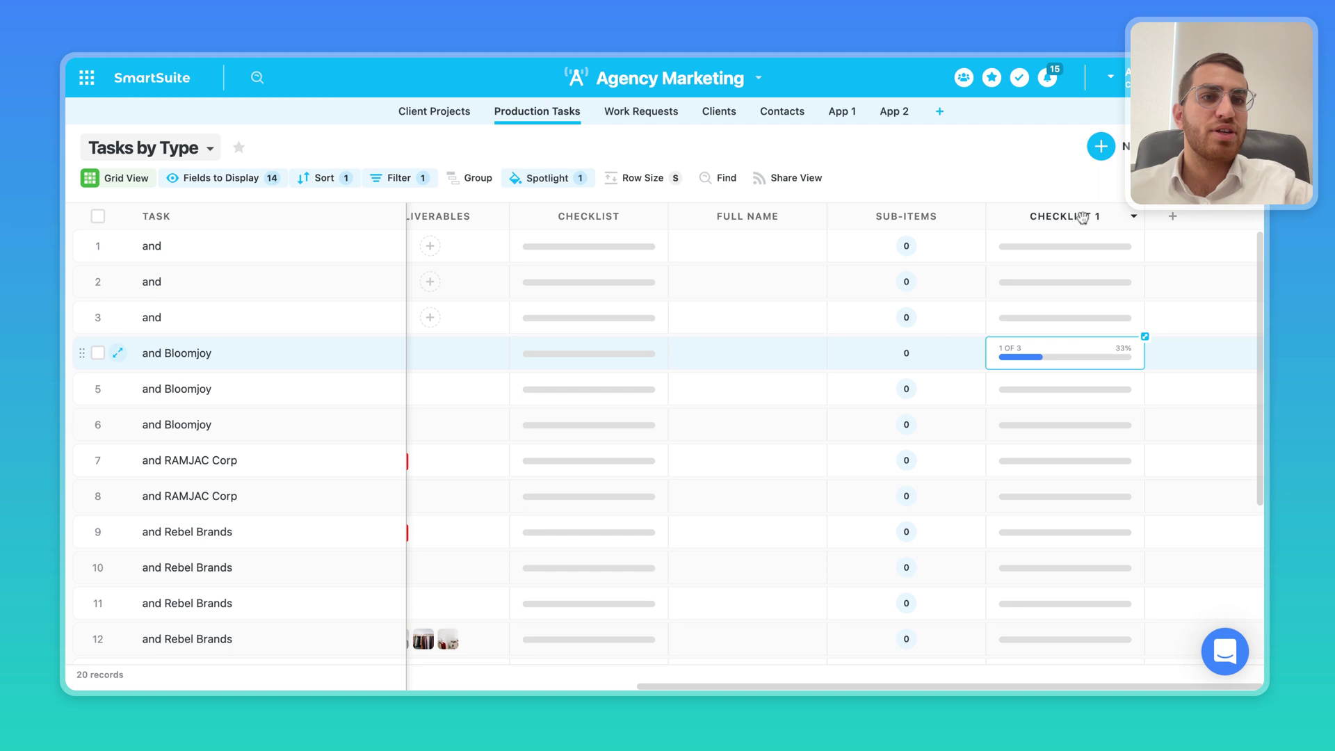
# Step: In Checklist 1's field Defaults, add a trial 'sdf' default item, delete it, and cancel
pyautogui.doubleClick(1067, 212)
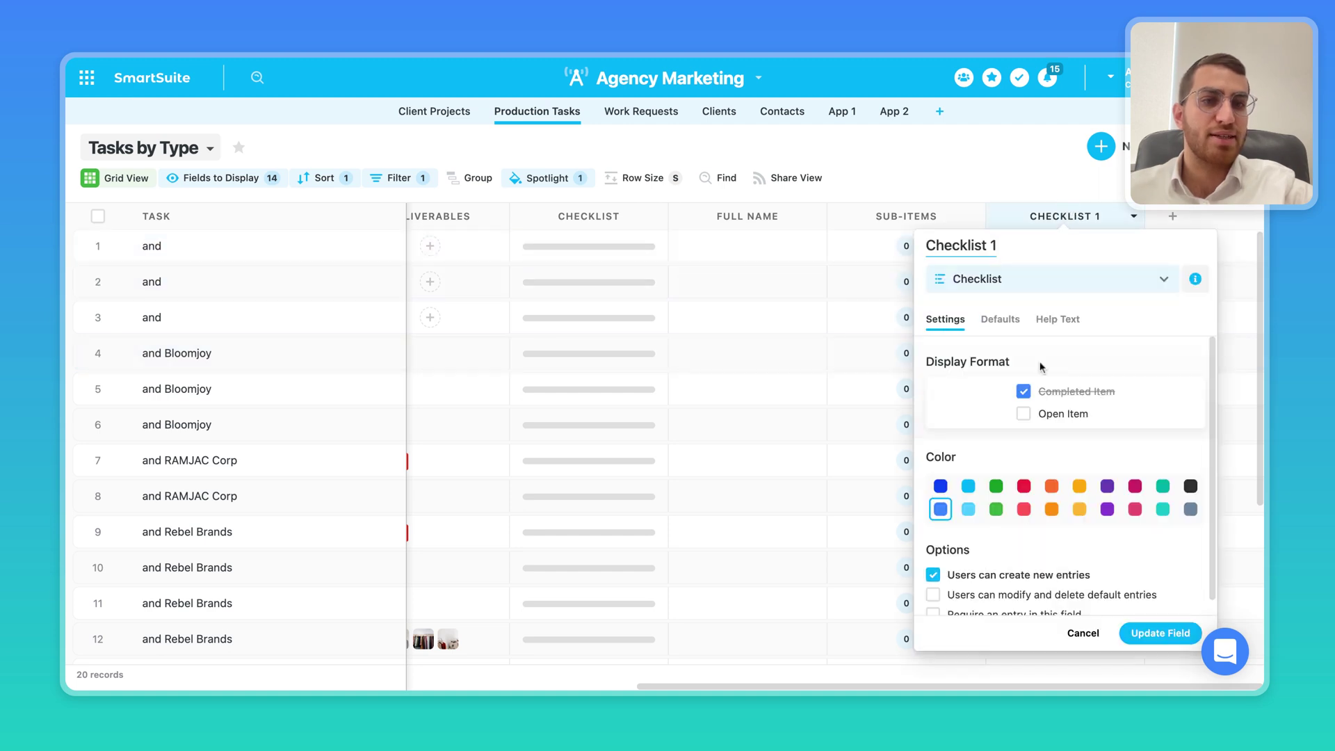
pyautogui.scroll(-1, 1039, 399)
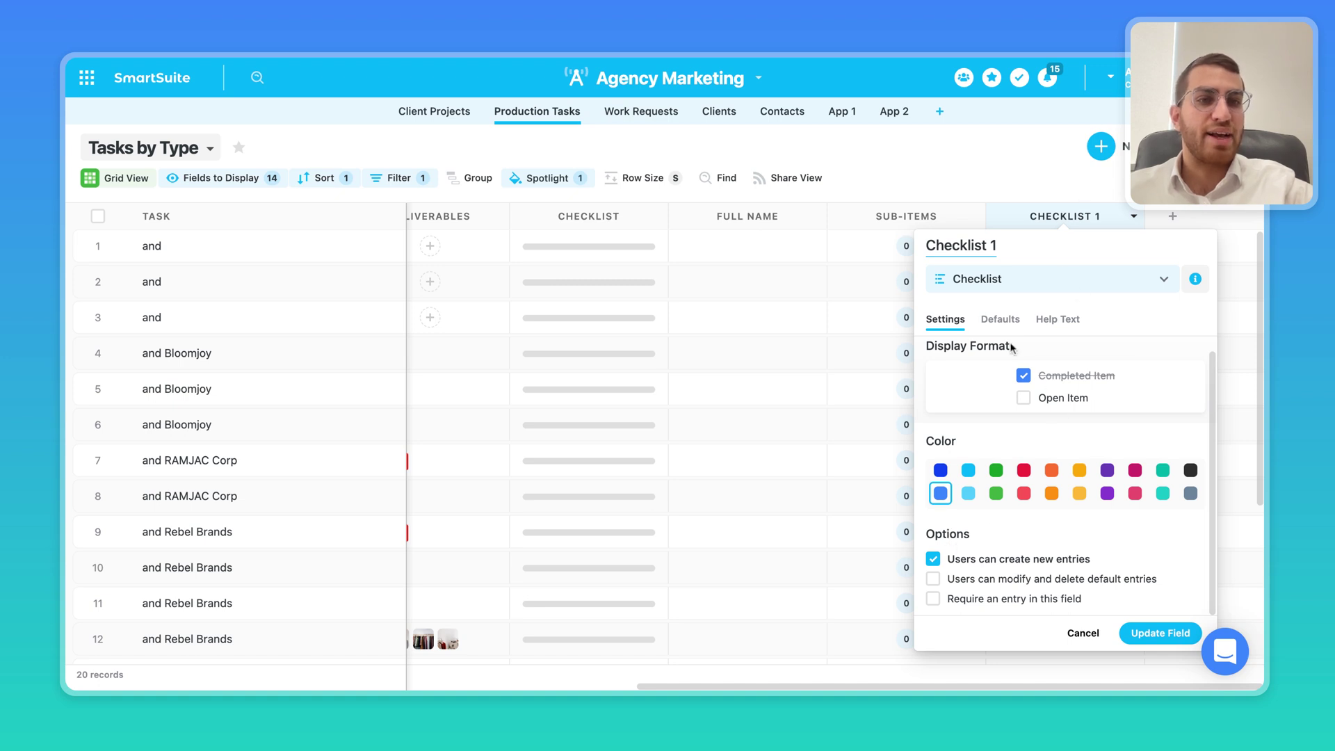
pyautogui.click(997, 320)
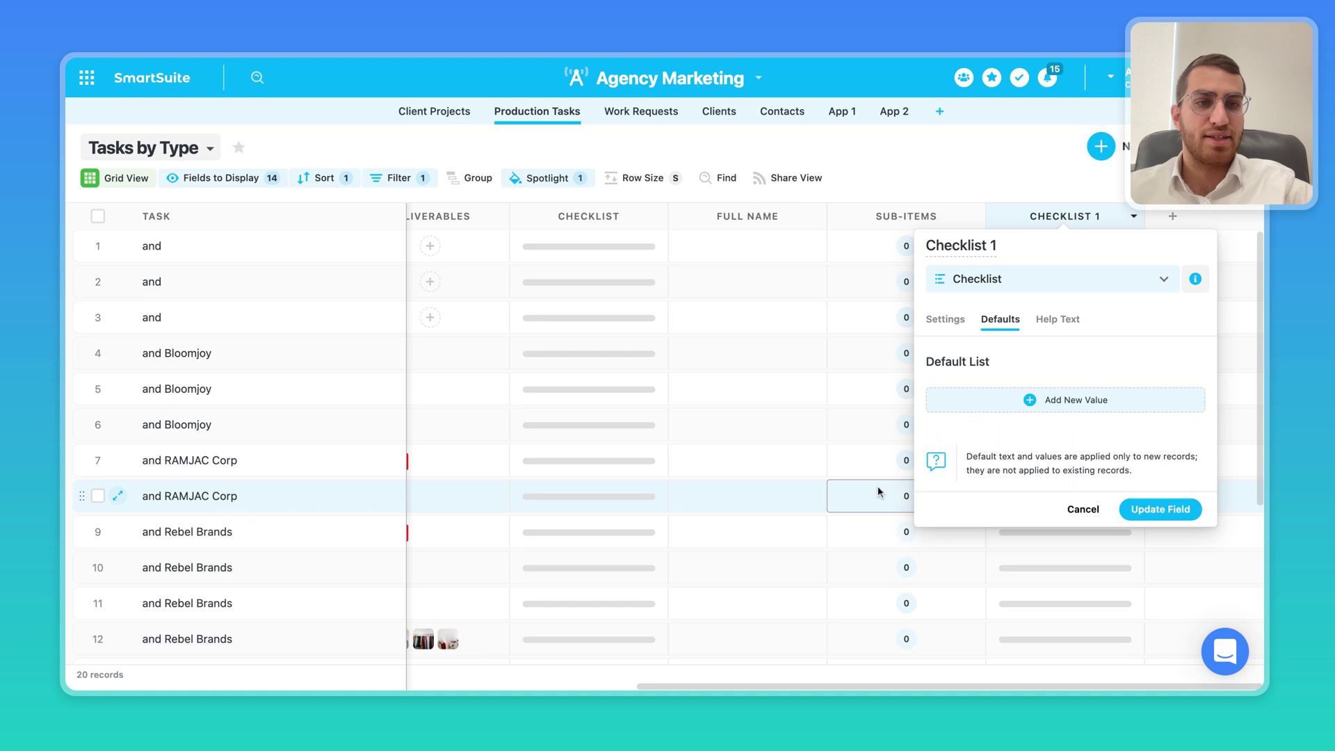
pyautogui.click(1097, 408)
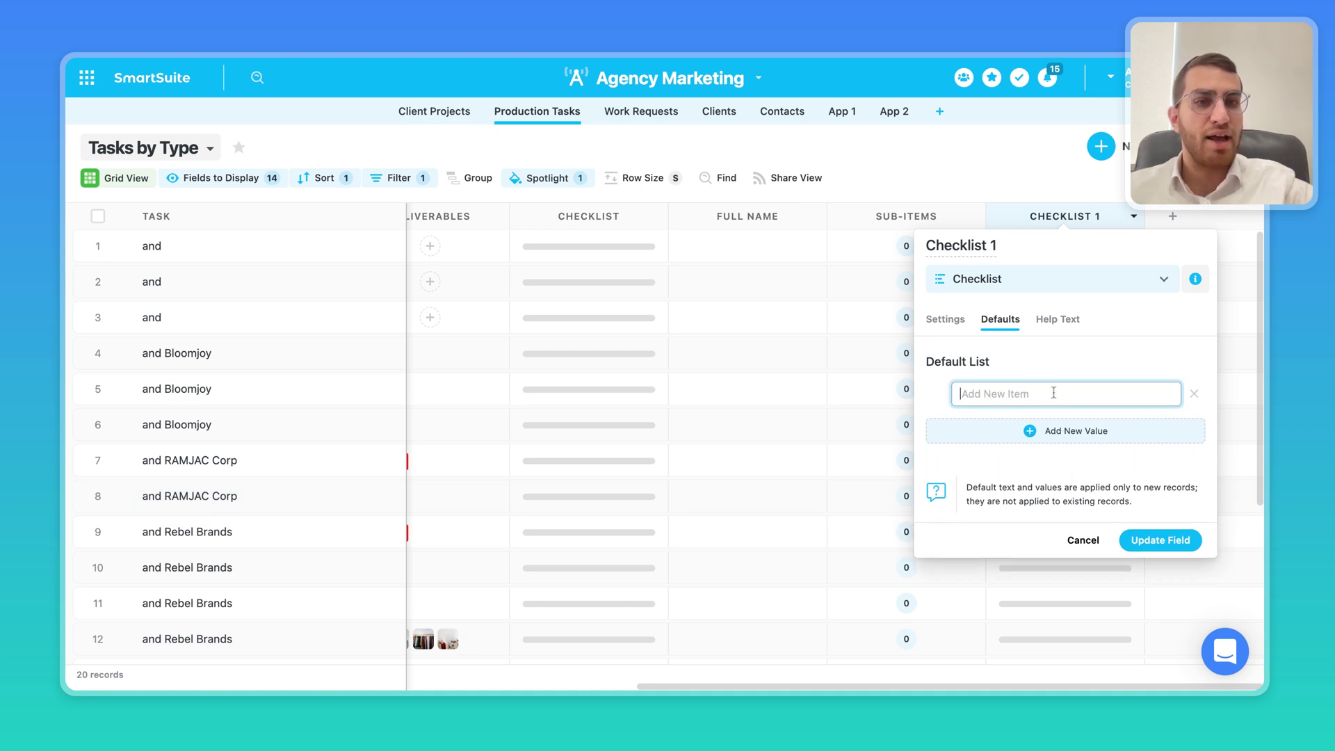
pyautogui.write('sdf')
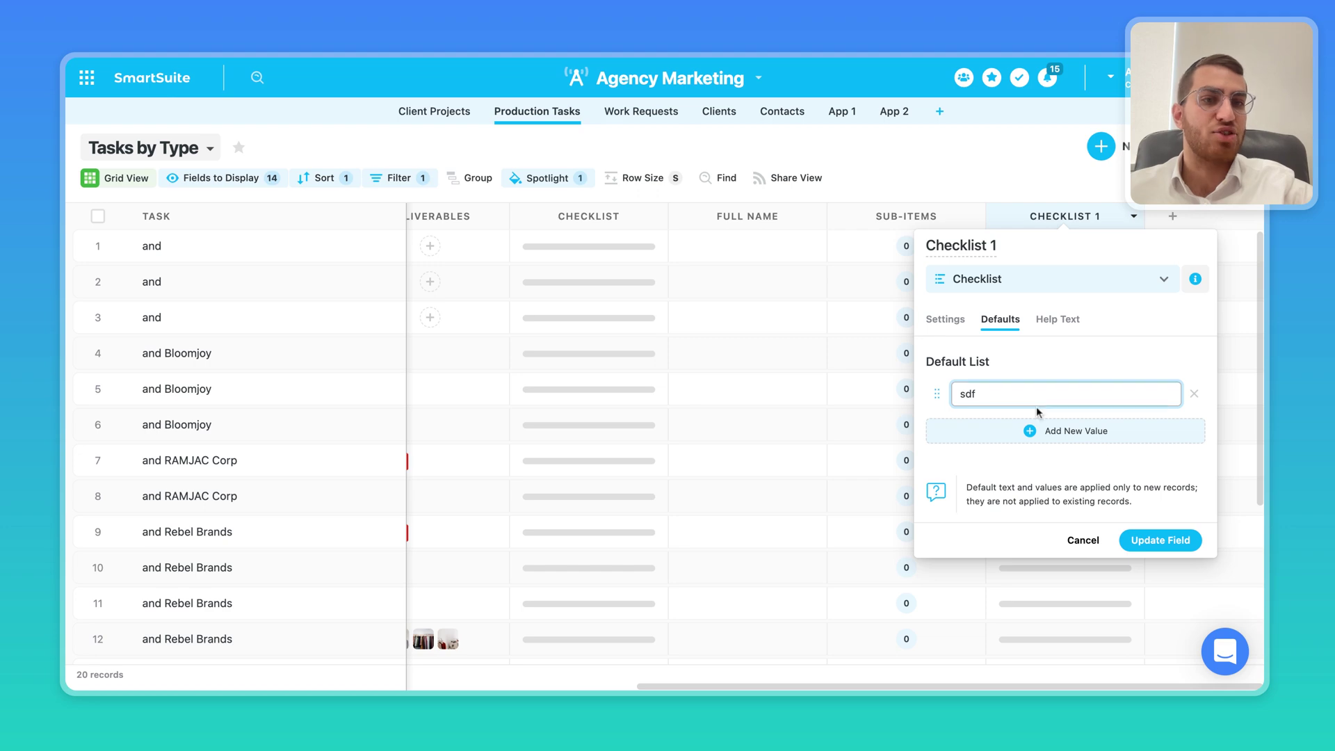
pyautogui.click(1194, 394)
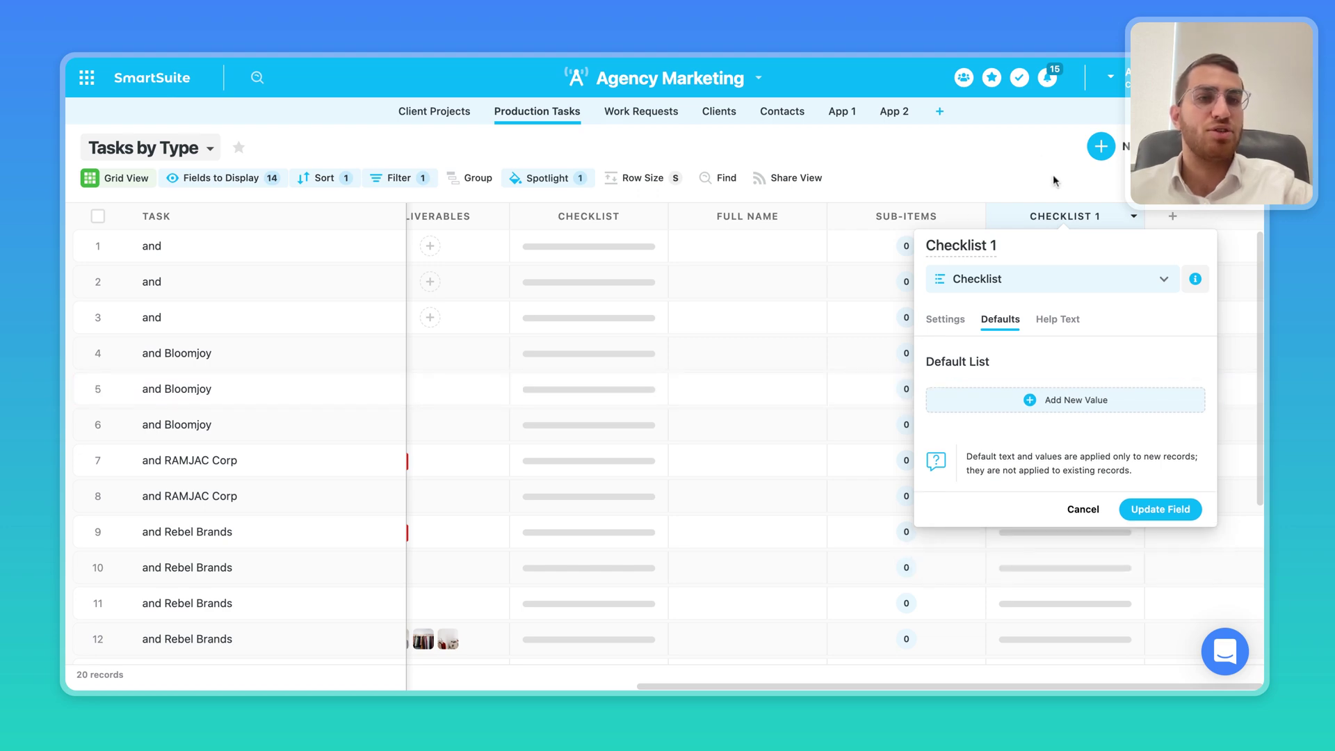
pyautogui.click(1078, 506)
# Step: Confirm exiting the Checklist 1 field settings without saving
pyautogui.click(638, 429)
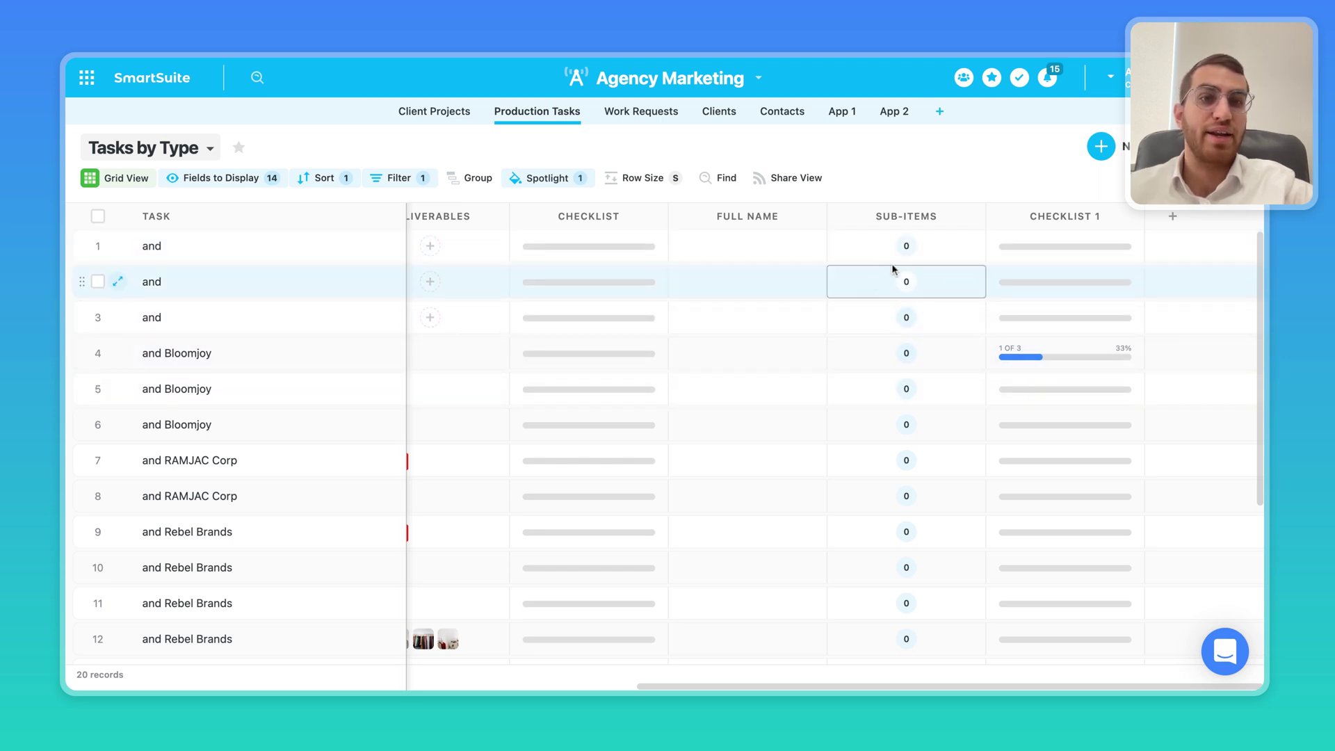
# Step: Set a trial Nov 8 due date on row 1's record, then close it without saving
pyautogui.click(906, 246)
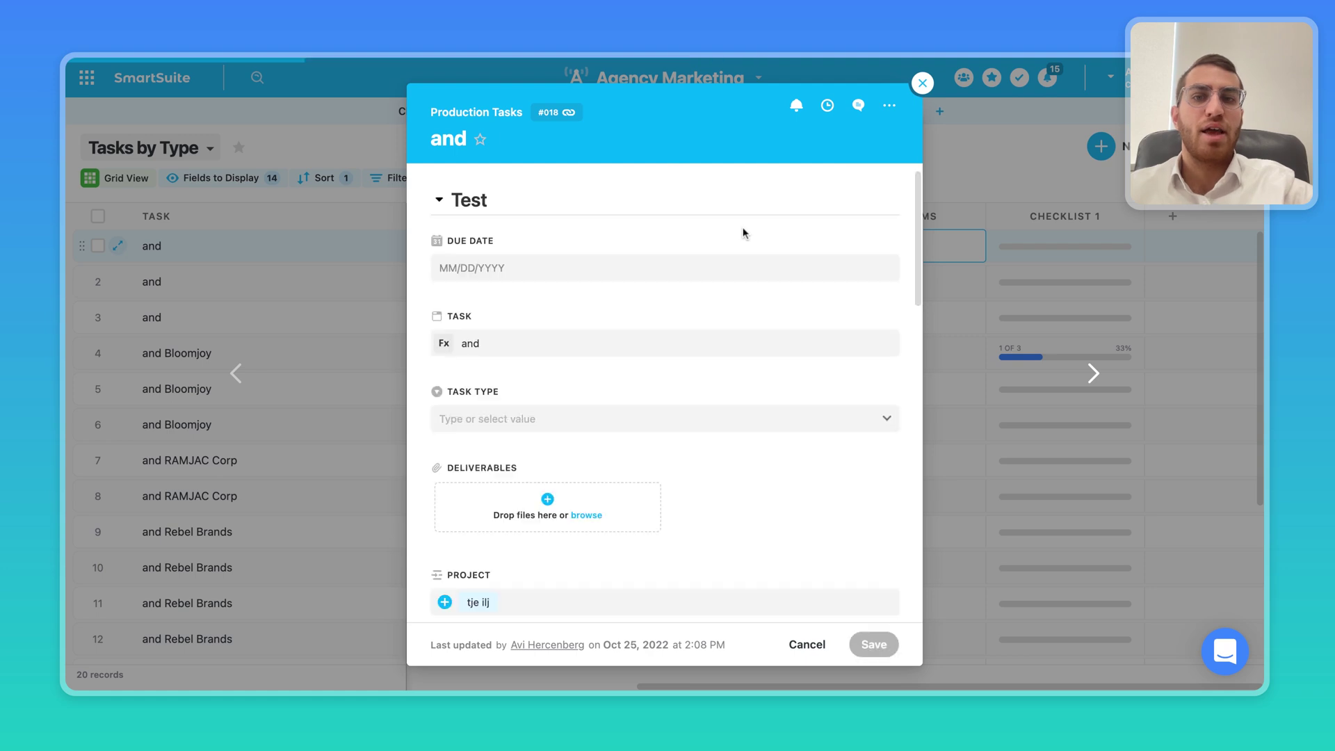
pyautogui.click(654, 264)
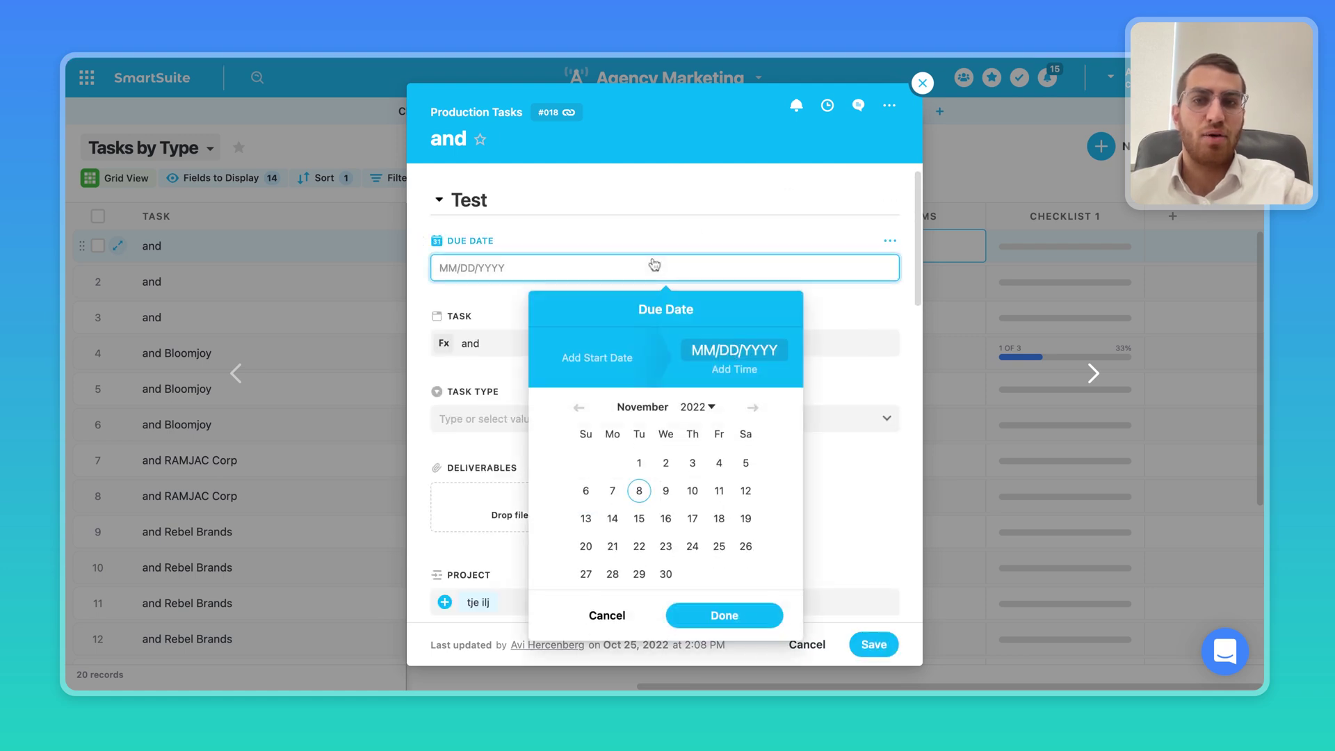
pyautogui.click(639, 491)
pyautogui.click(923, 83)
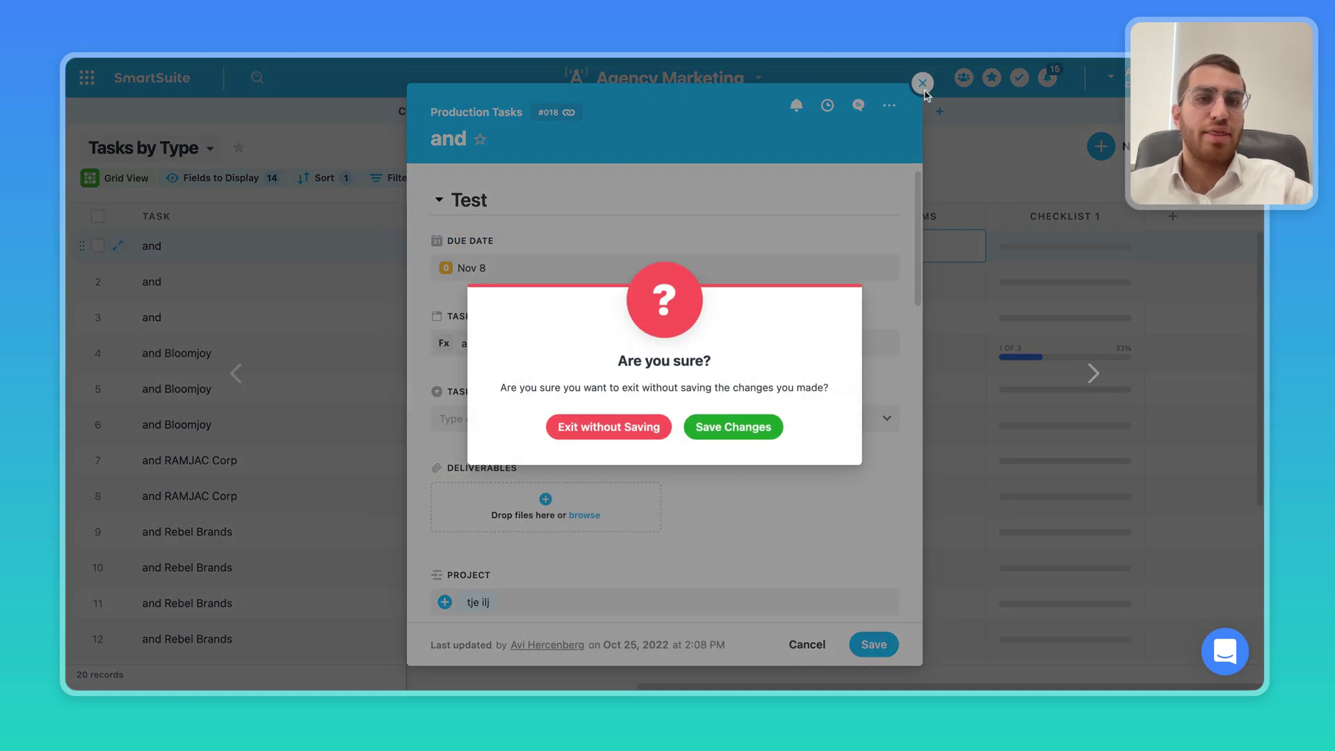
pyautogui.click(650, 427)
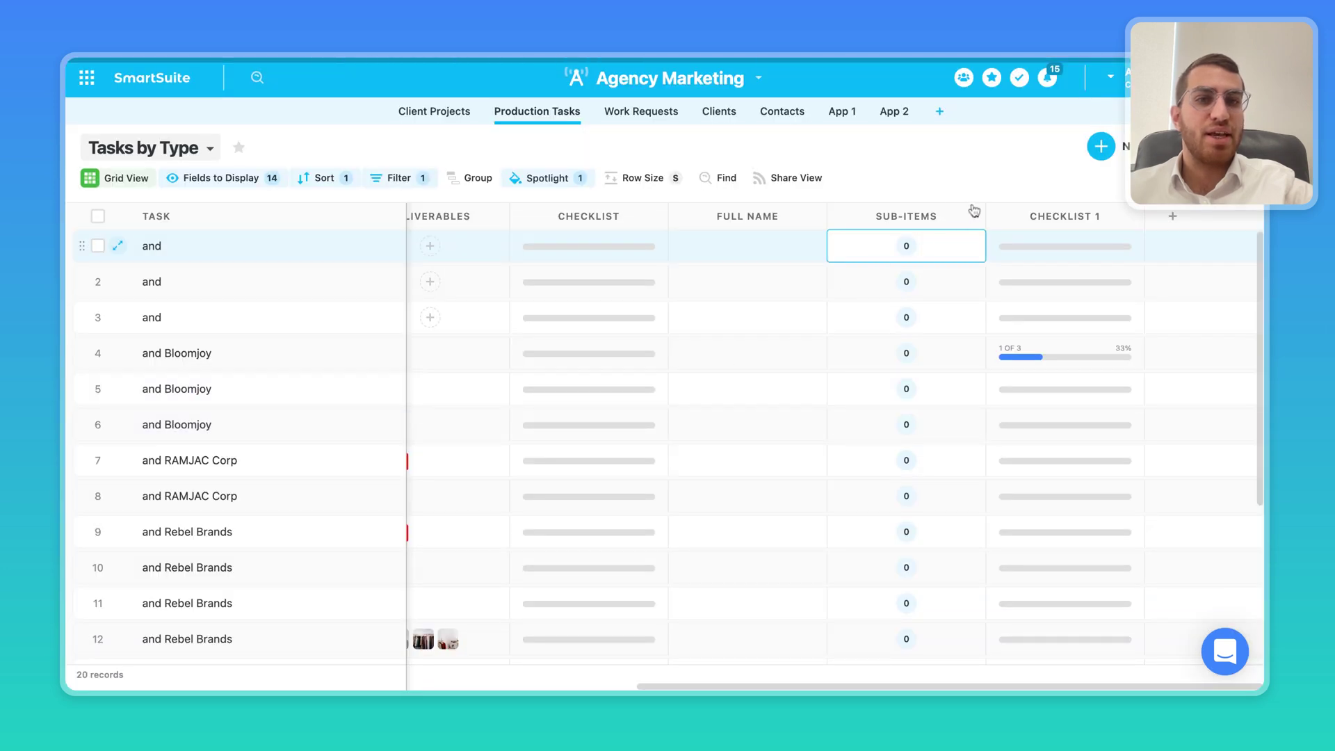
pyautogui.doubleClick(924, 215)
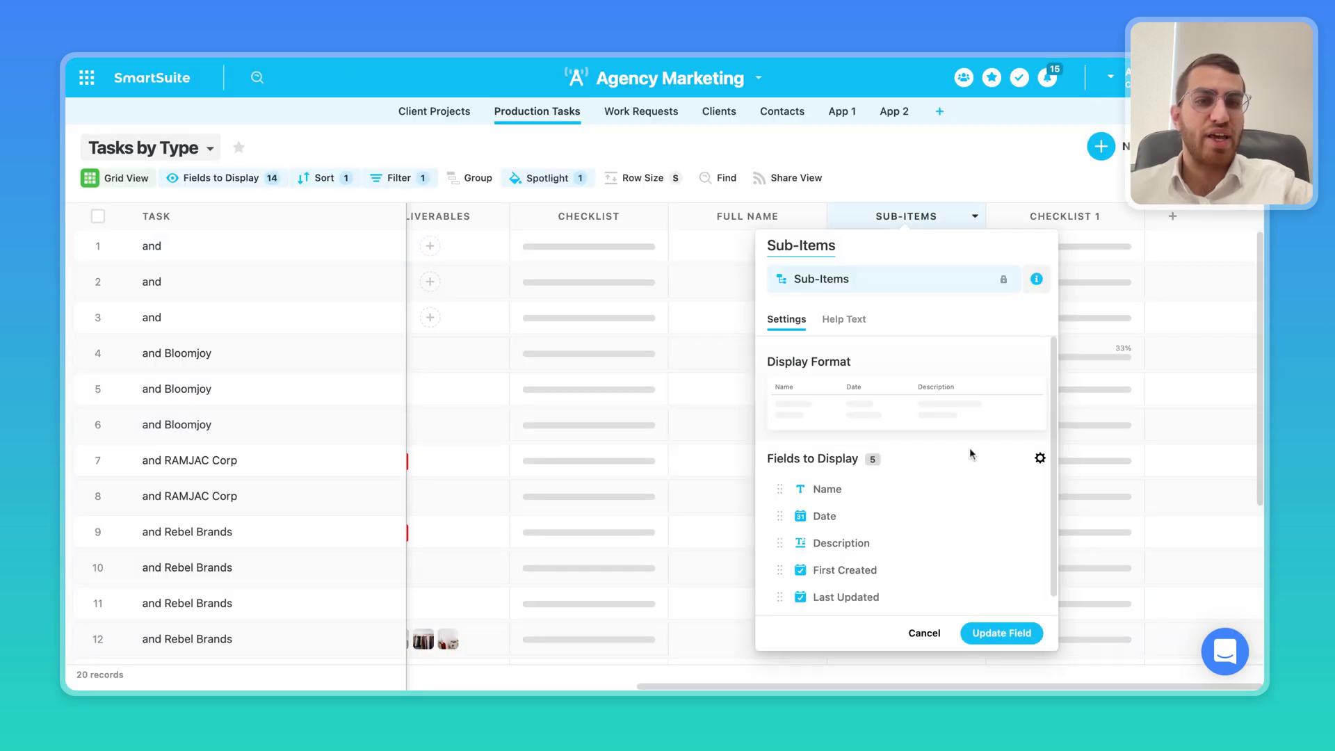
pyautogui.click(1041, 459)
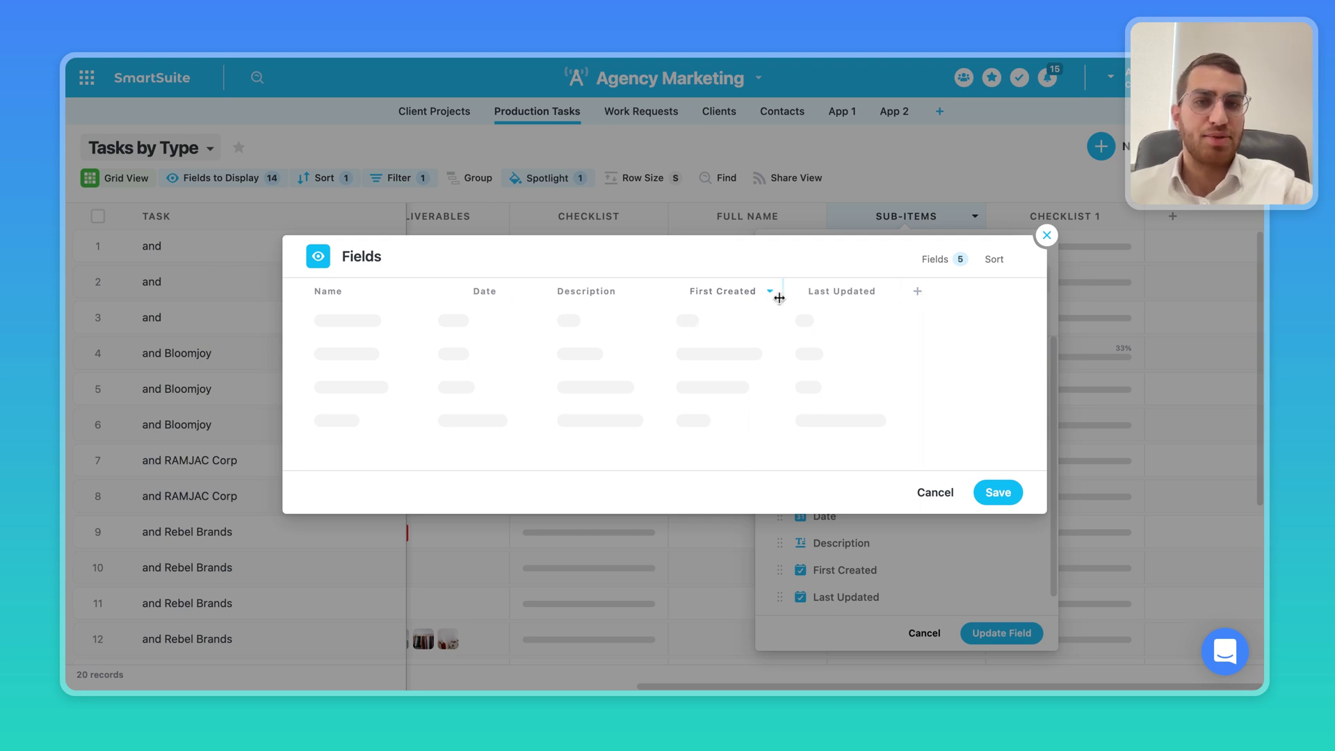
pyautogui.click(1046, 237)
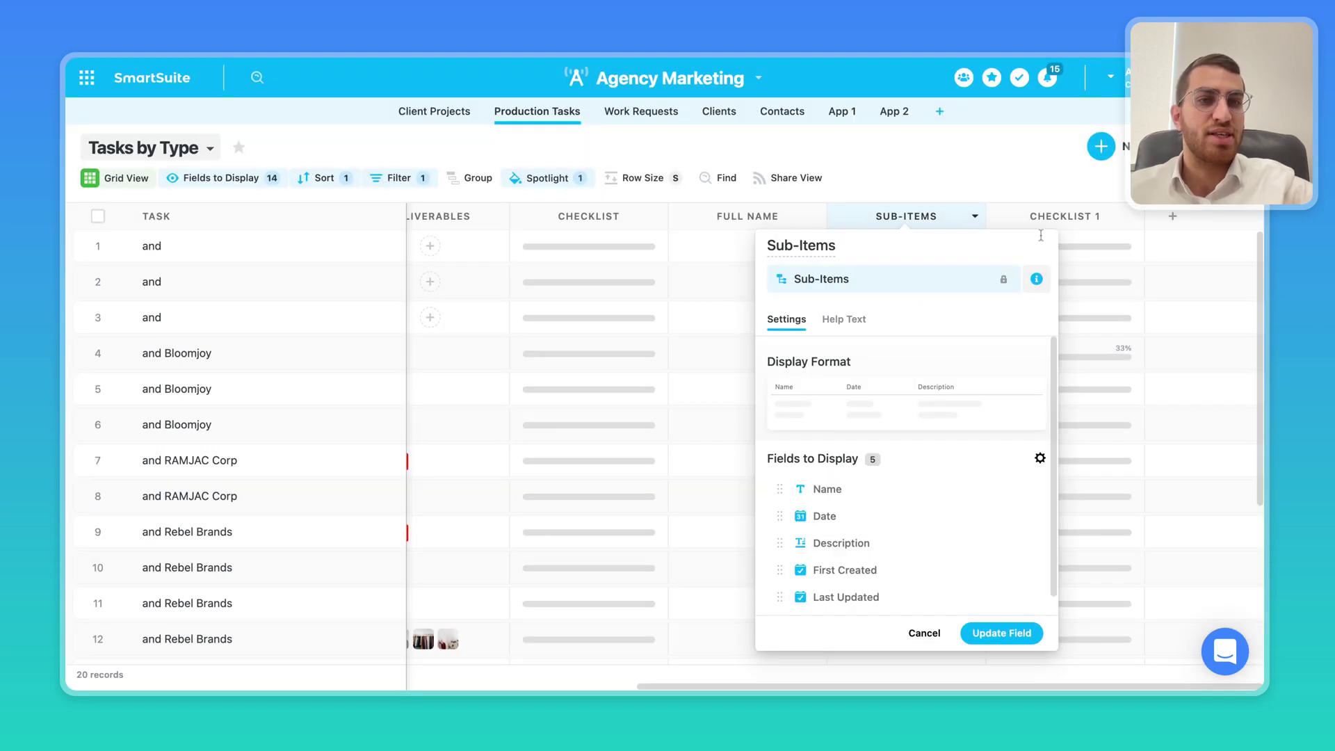
pyautogui.click(923, 150)
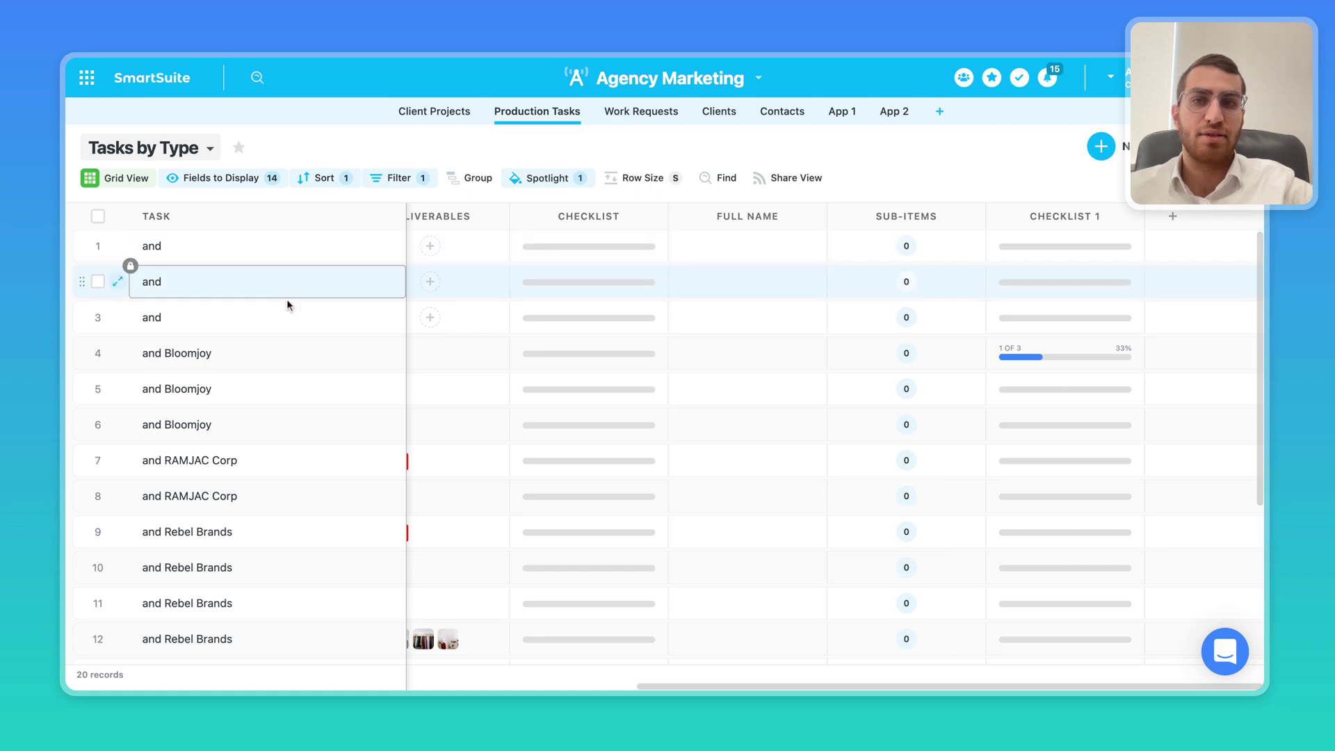
pyautogui.click(748, 313)
pyautogui.hscroll(-15, 749, 314)
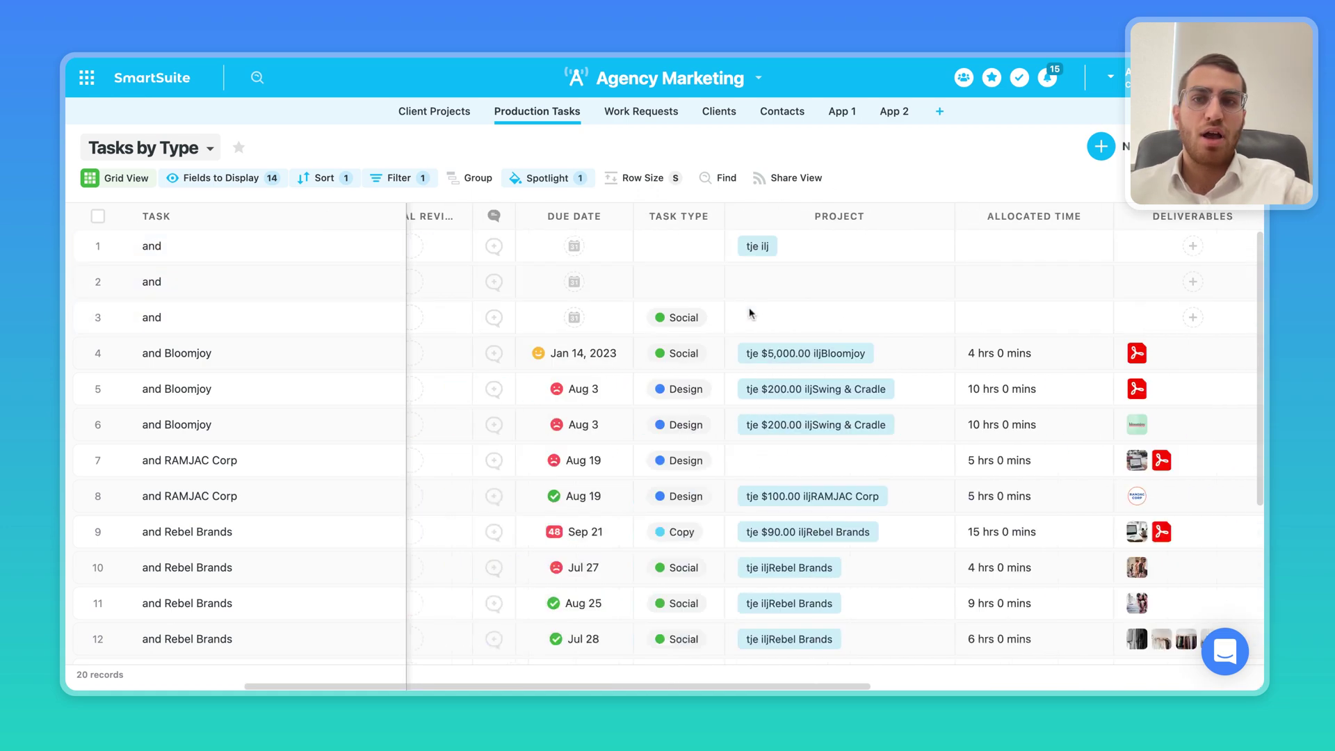
pyautogui.click(420, 248)
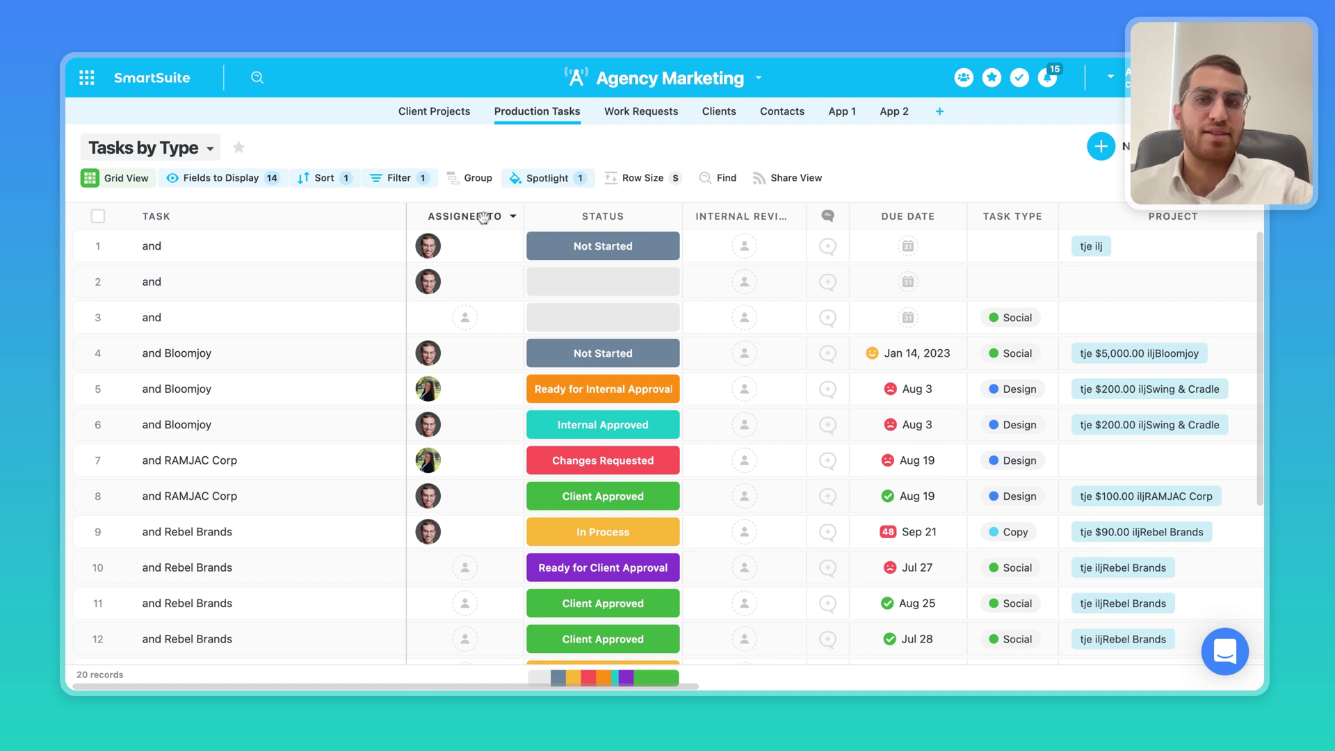
pyautogui.hscroll(1, 795, 218)
pyautogui.hscroll(15, 794, 218)
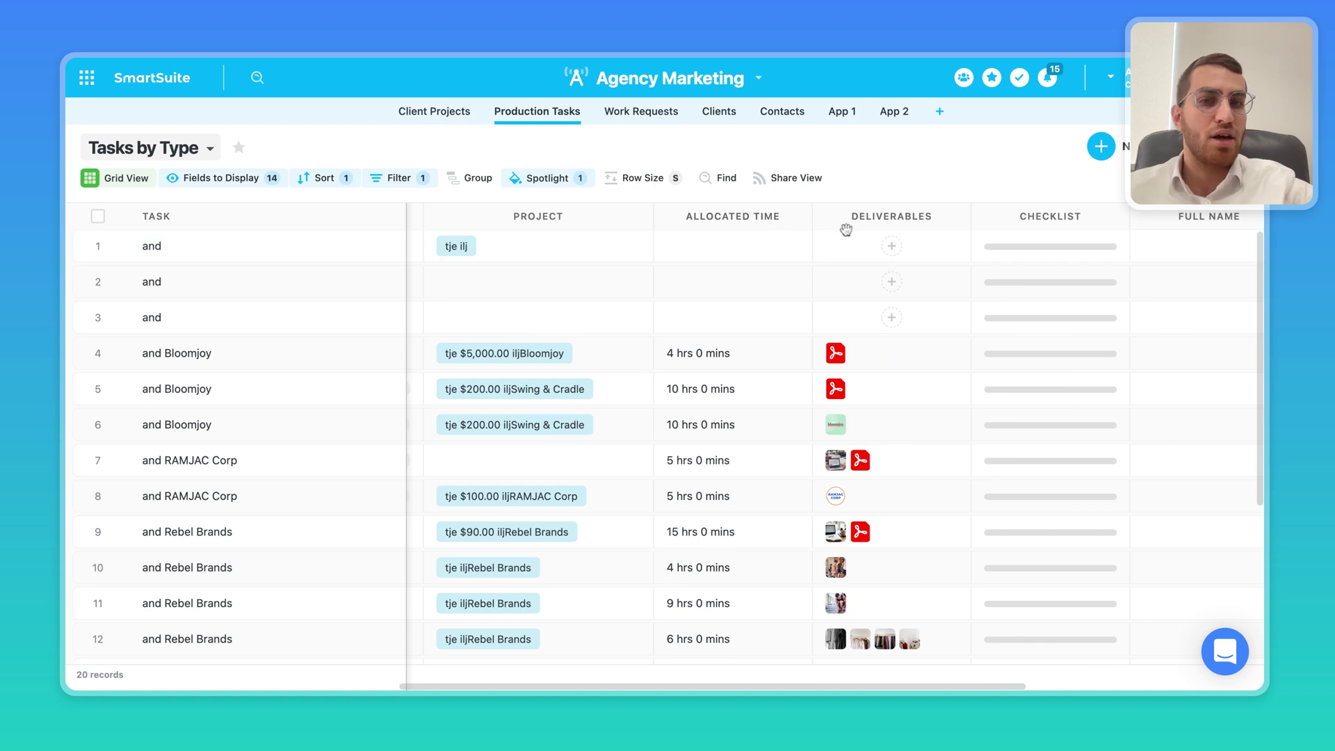
pyautogui.hscroll(5, 844, 228)
pyautogui.hscroll(14, 846, 230)
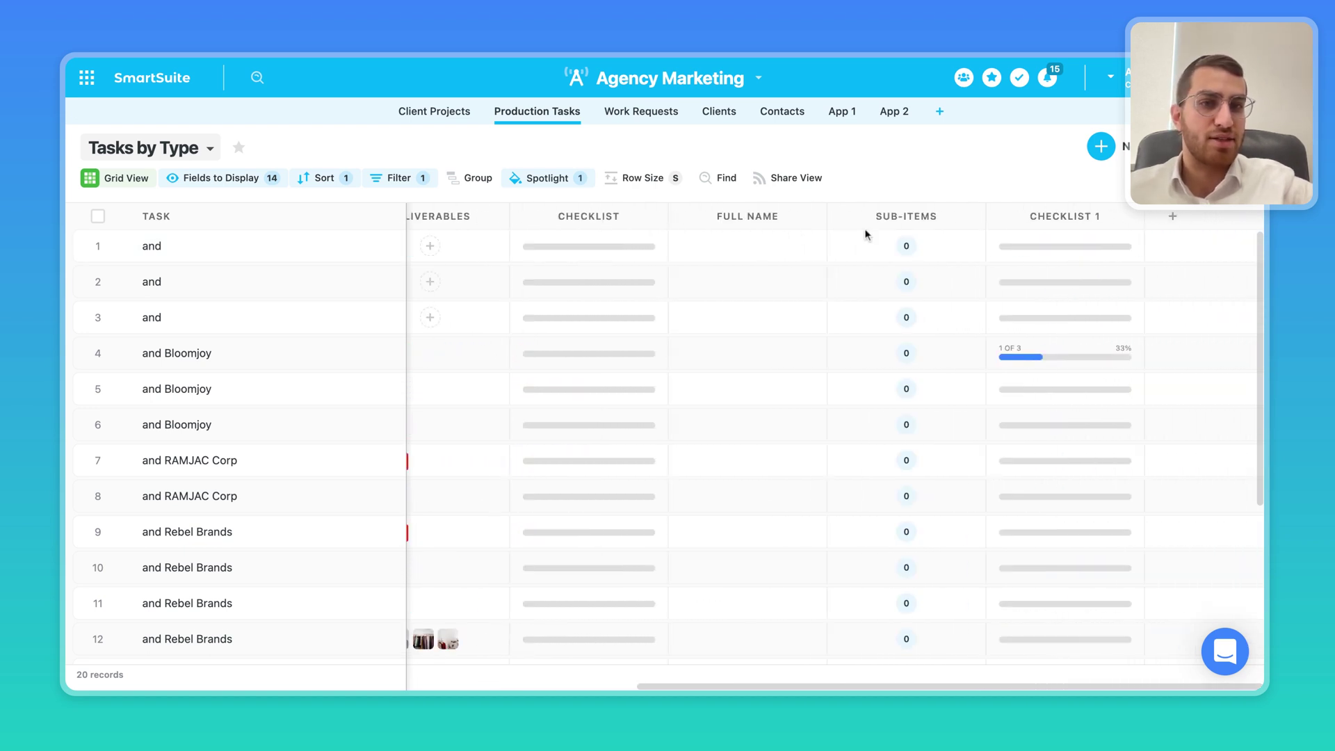
# Step: Open the Sub-Items field settings and its sub-item Fields editor, then start adding a new field
pyautogui.click(908, 216)
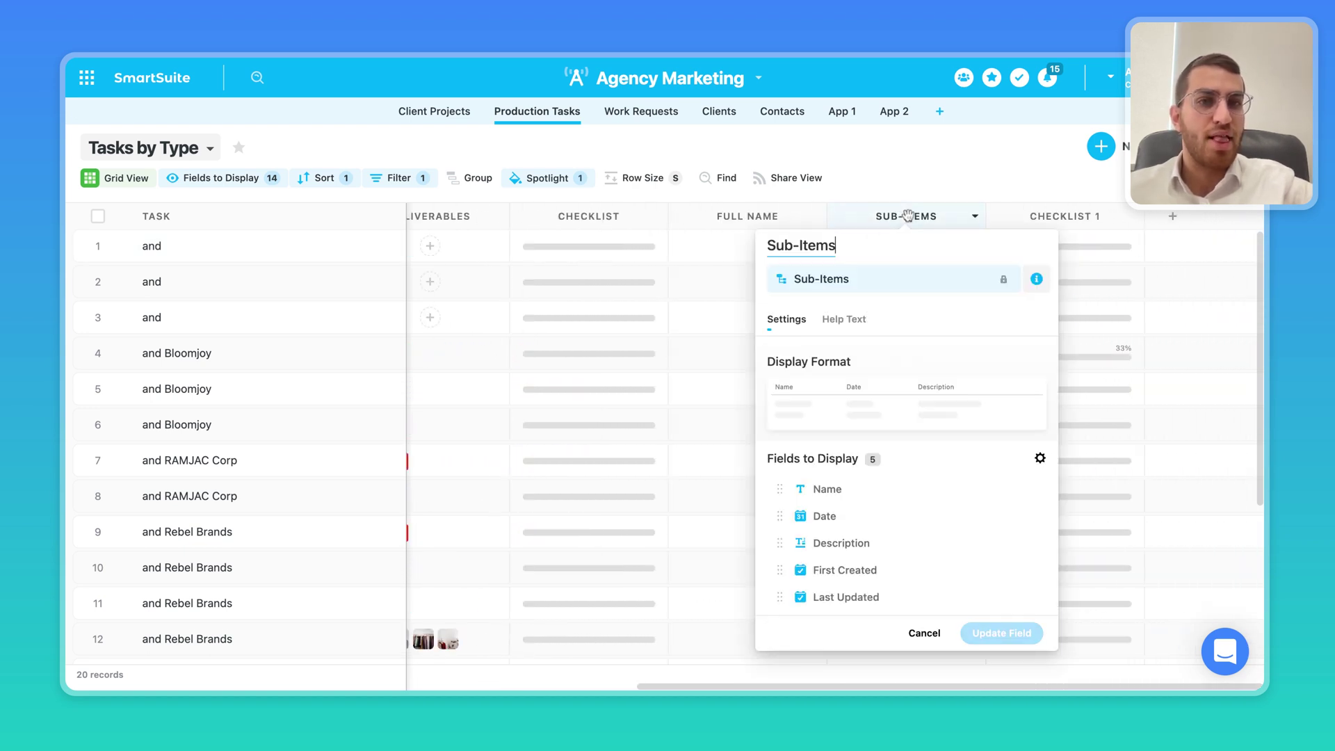
pyautogui.click(1038, 459)
pyautogui.click(1038, 460)
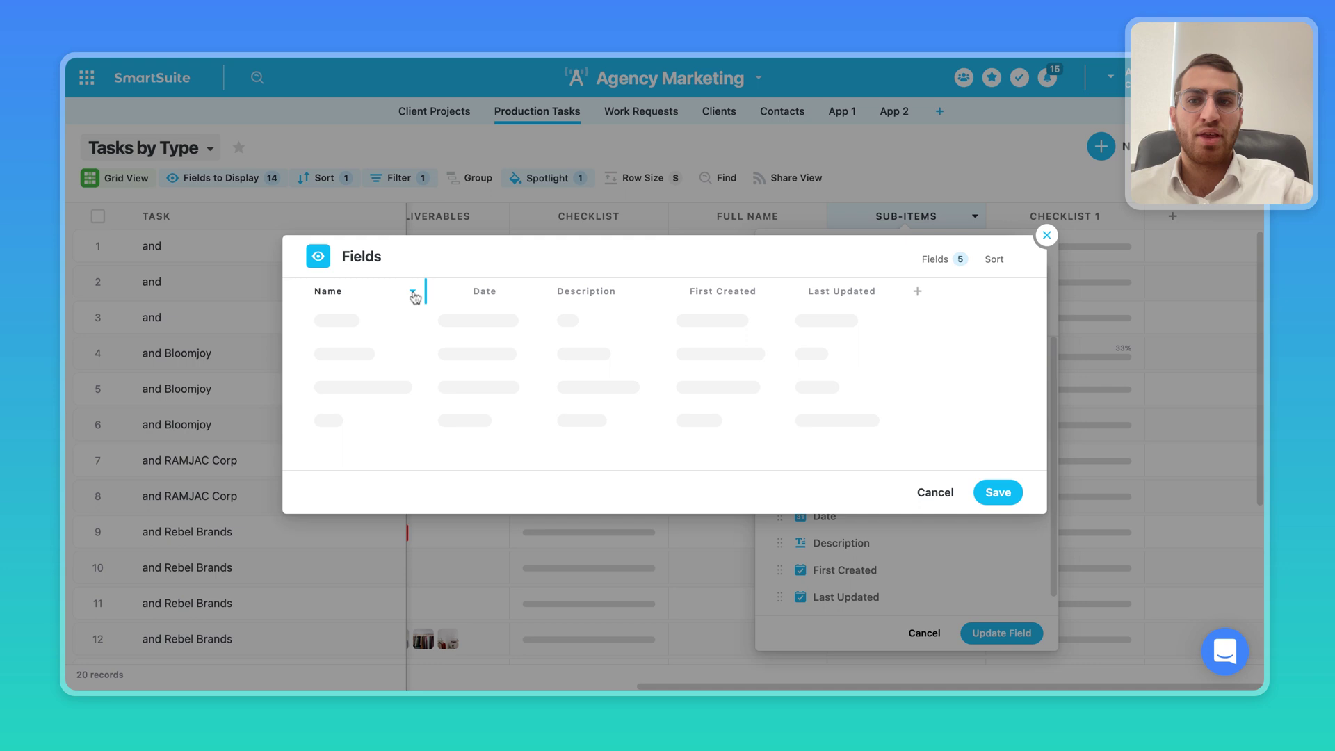
pyautogui.click(413, 294)
pyautogui.click(413, 294)
pyautogui.click(917, 293)
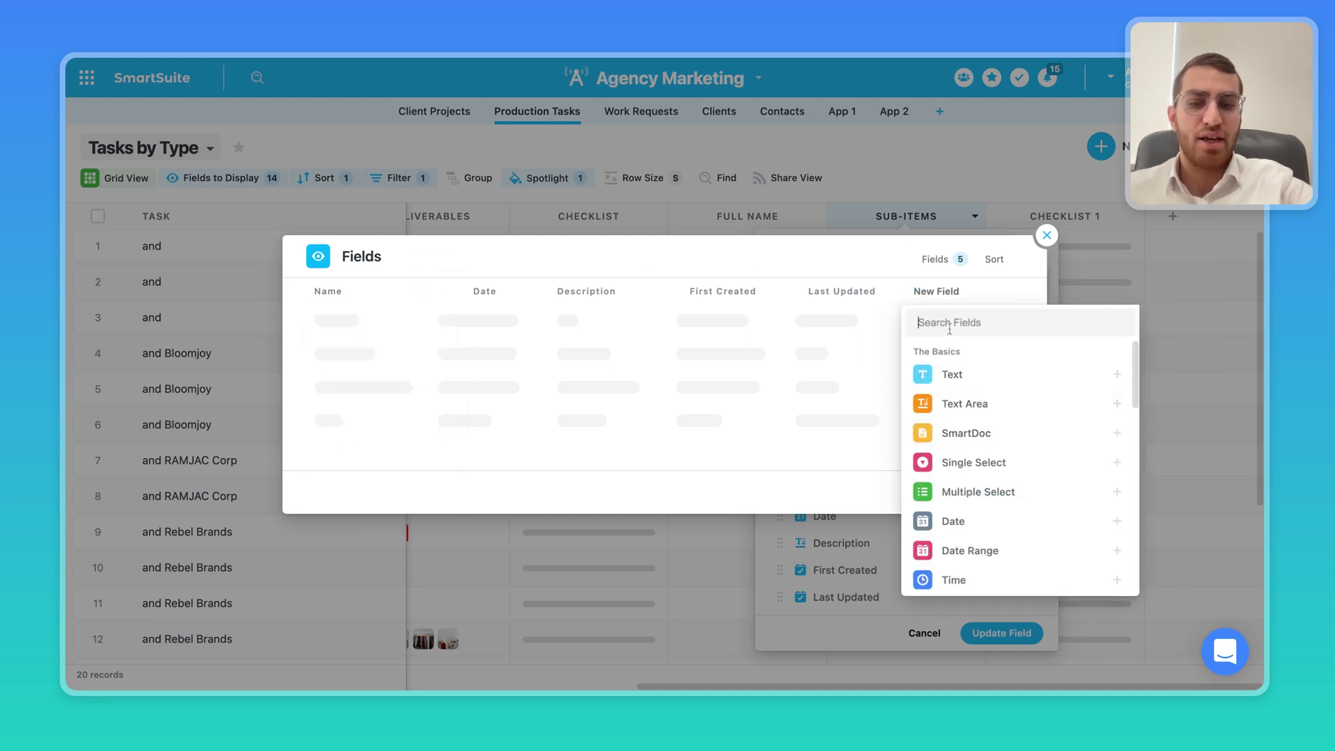
# Step: Create a trial Status sub-item field with new status 'sdfa' and Ready for Review marked complete, then cancel
pyautogui.write('sta')
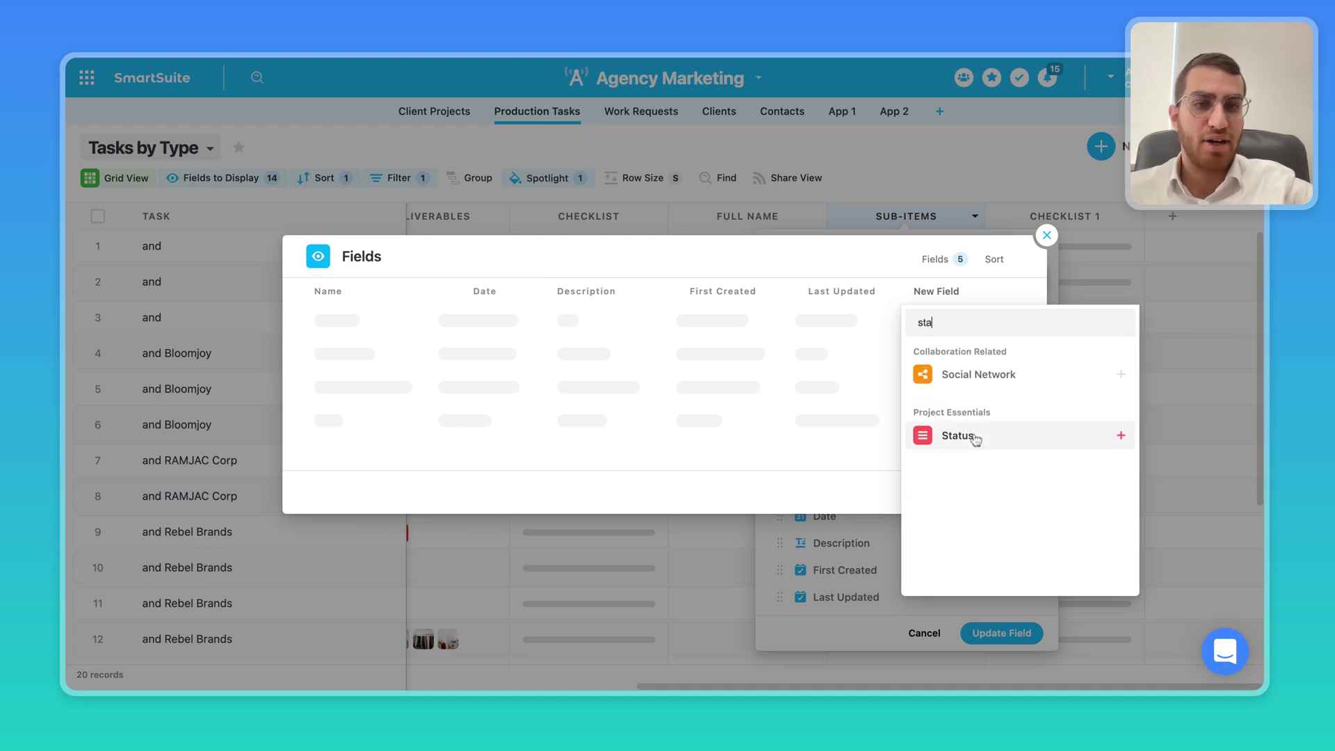
pyautogui.click(976, 439)
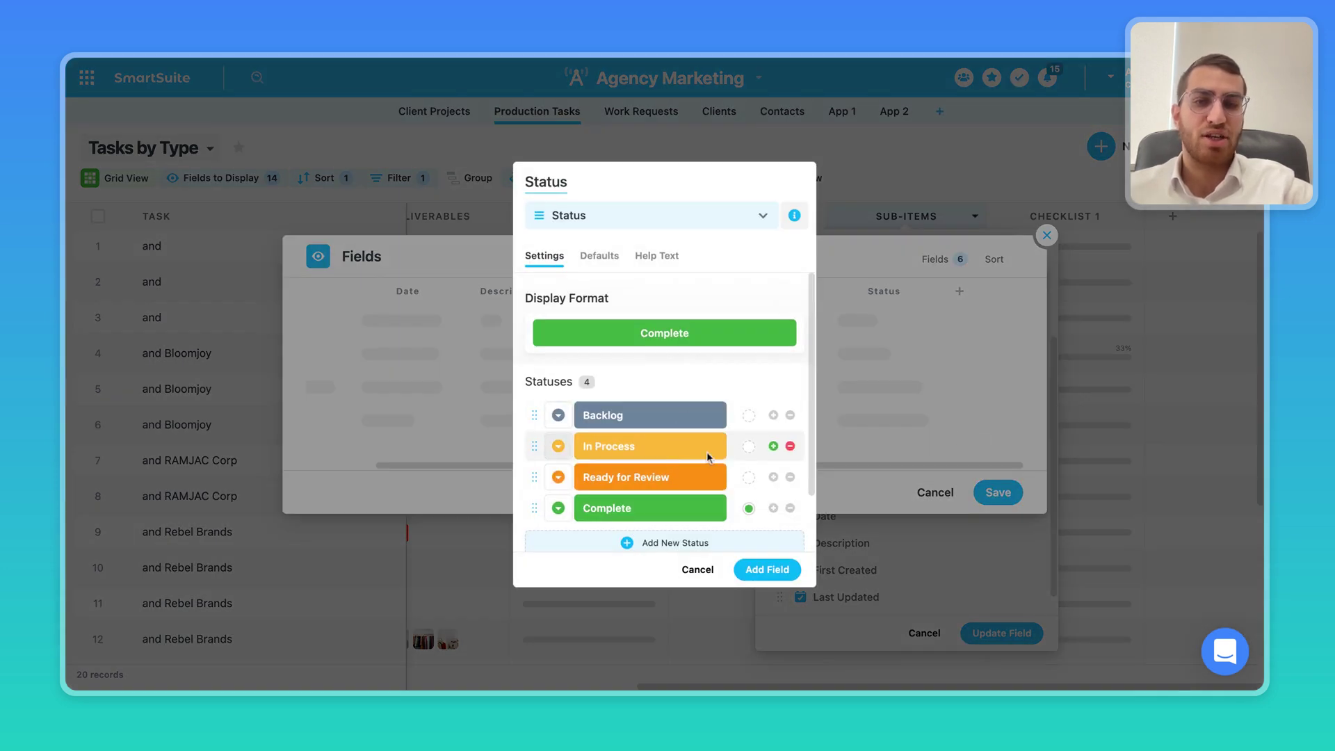
pyautogui.doubleClick(656, 510)
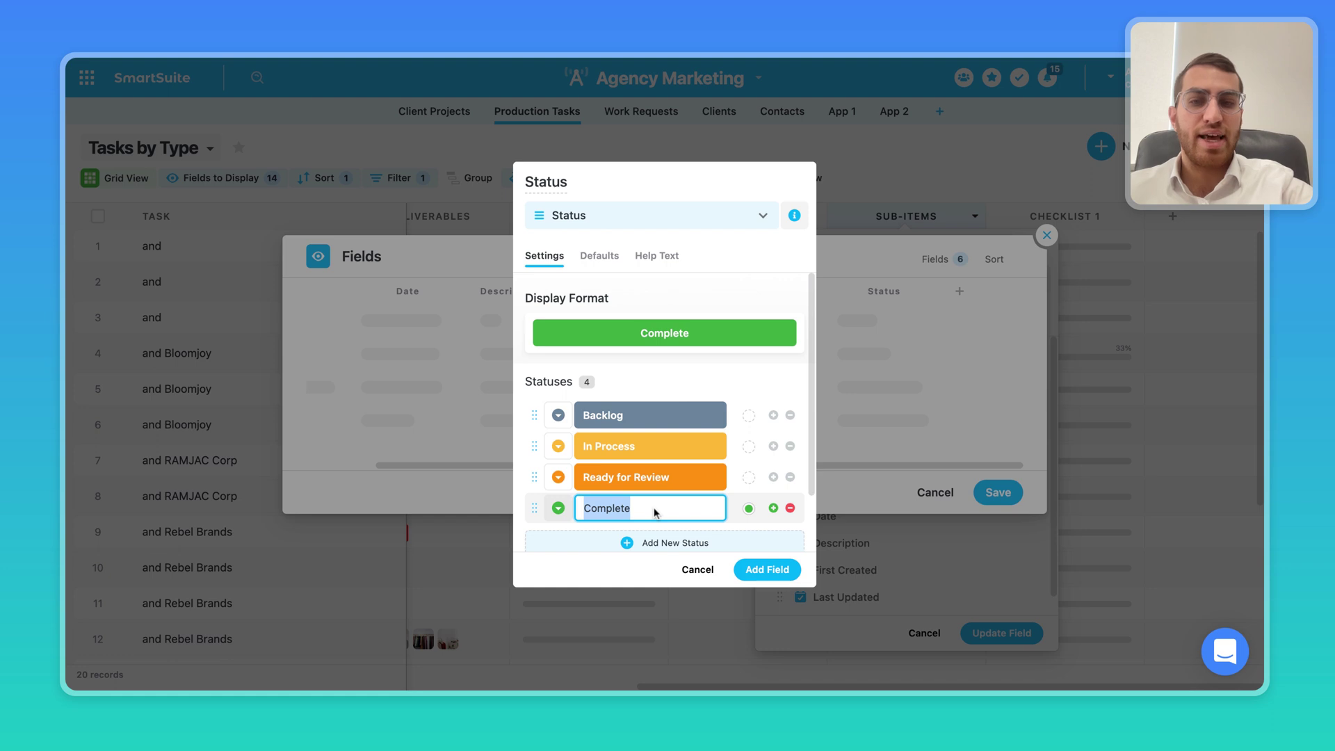
pyautogui.click(773, 477)
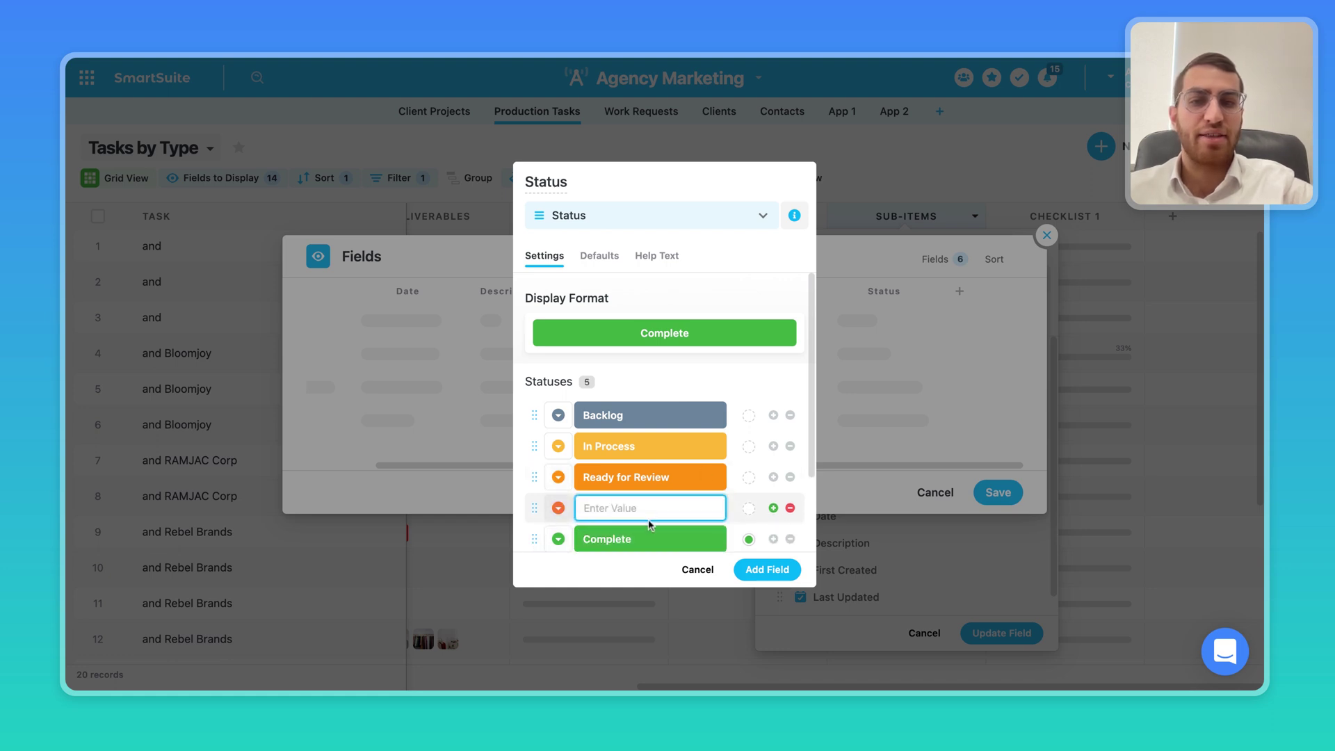
pyautogui.write('sdfa')
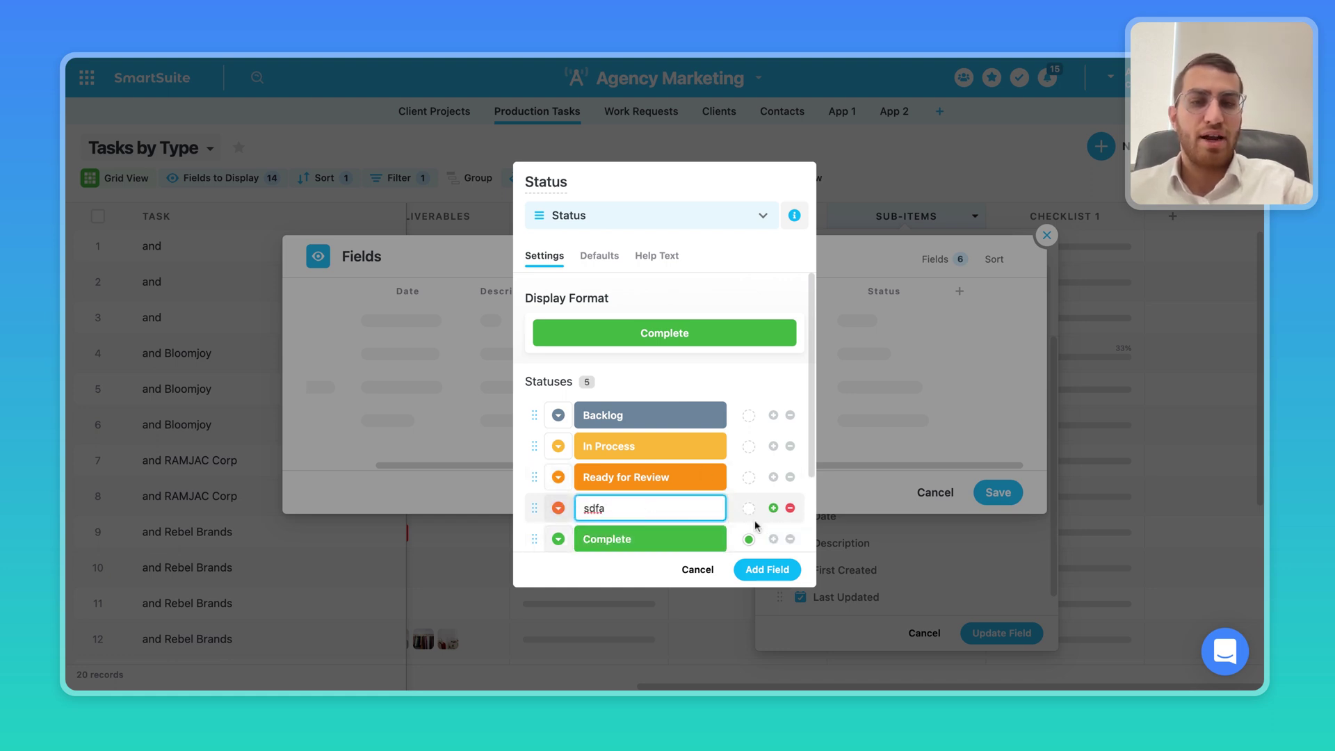
pyautogui.click(748, 478)
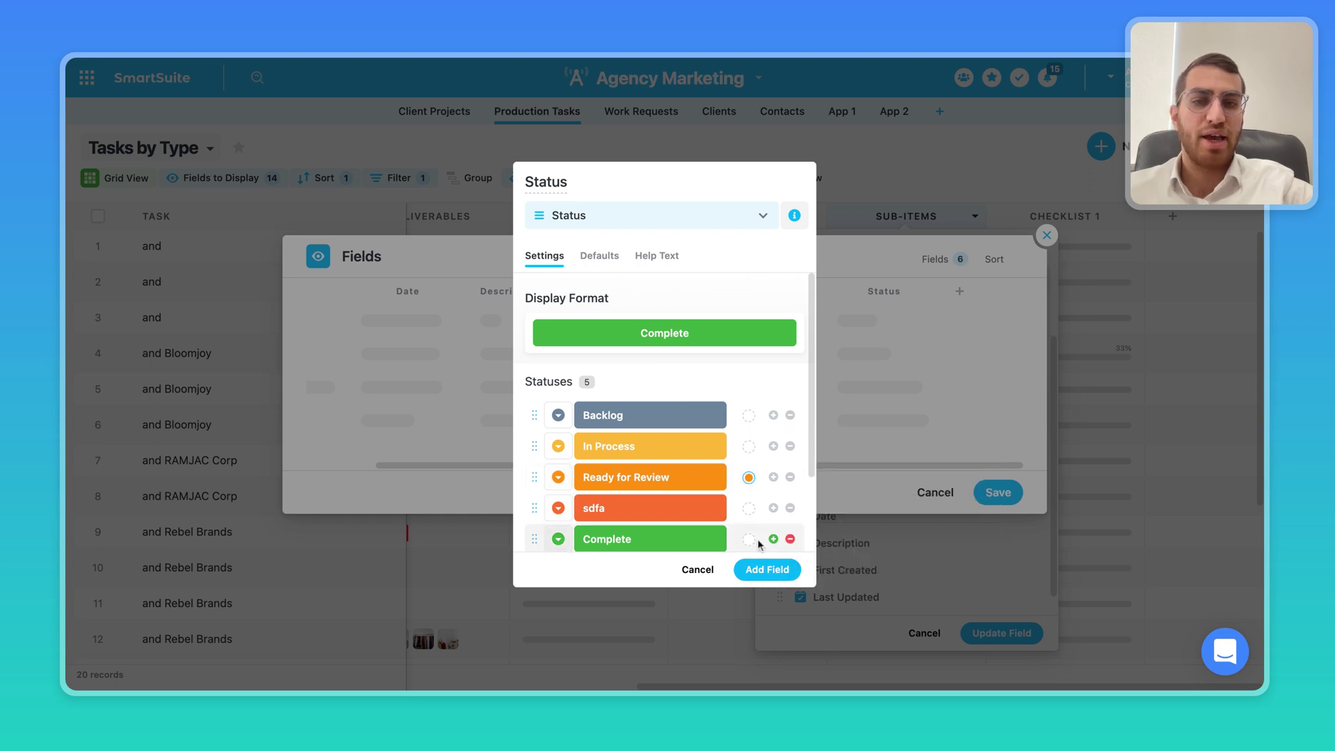
pyautogui.scroll(-2, 717, 417)
pyautogui.click(600, 256)
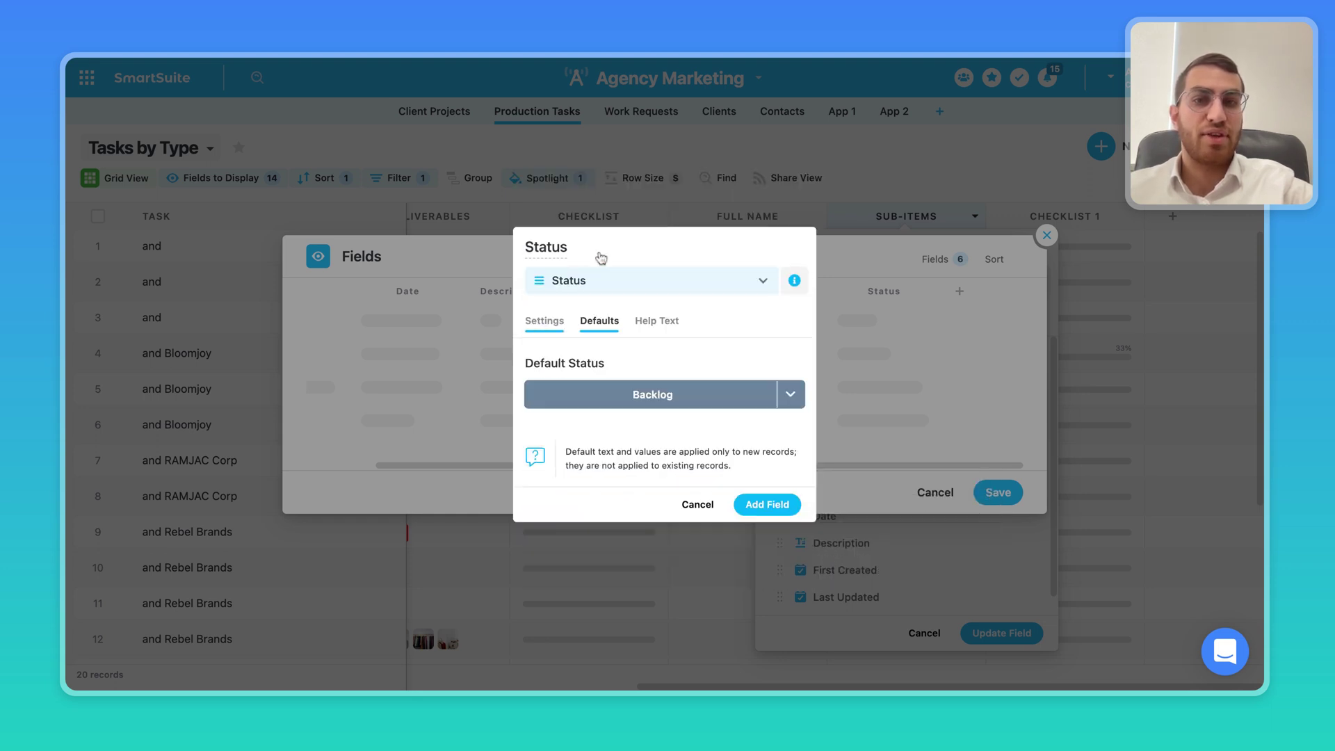
pyautogui.click(697, 504)
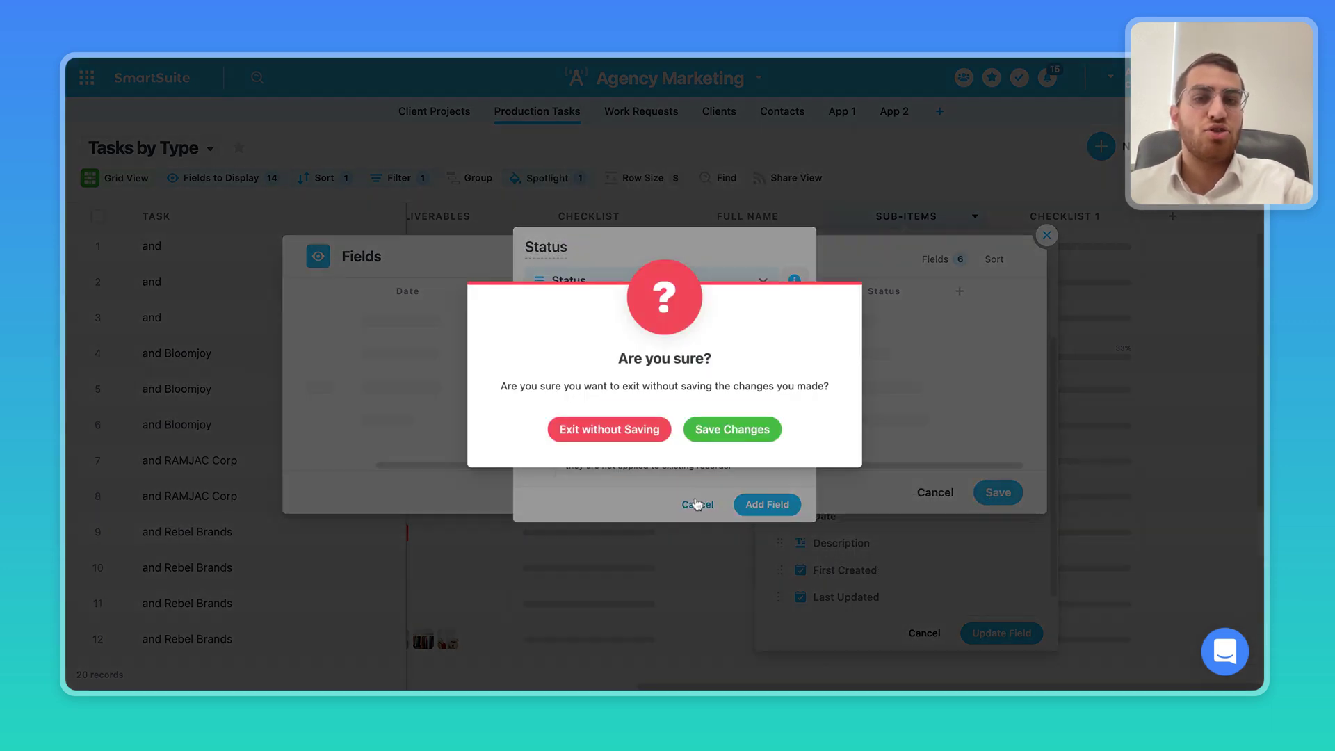
# Step: Exit the Status field, sub-item Fields editor and Sub-Items settings, all without saving
pyautogui.click(622, 426)
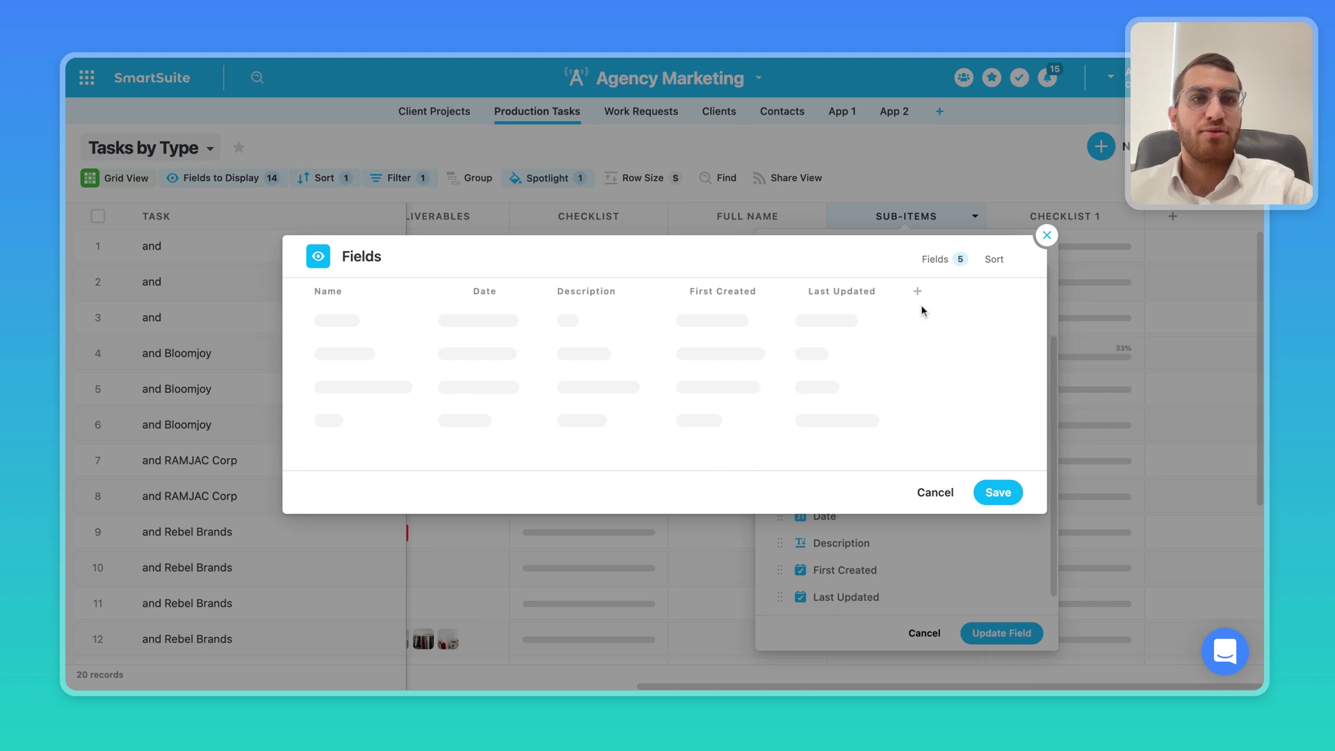
pyautogui.click(934, 493)
pyautogui.click(607, 434)
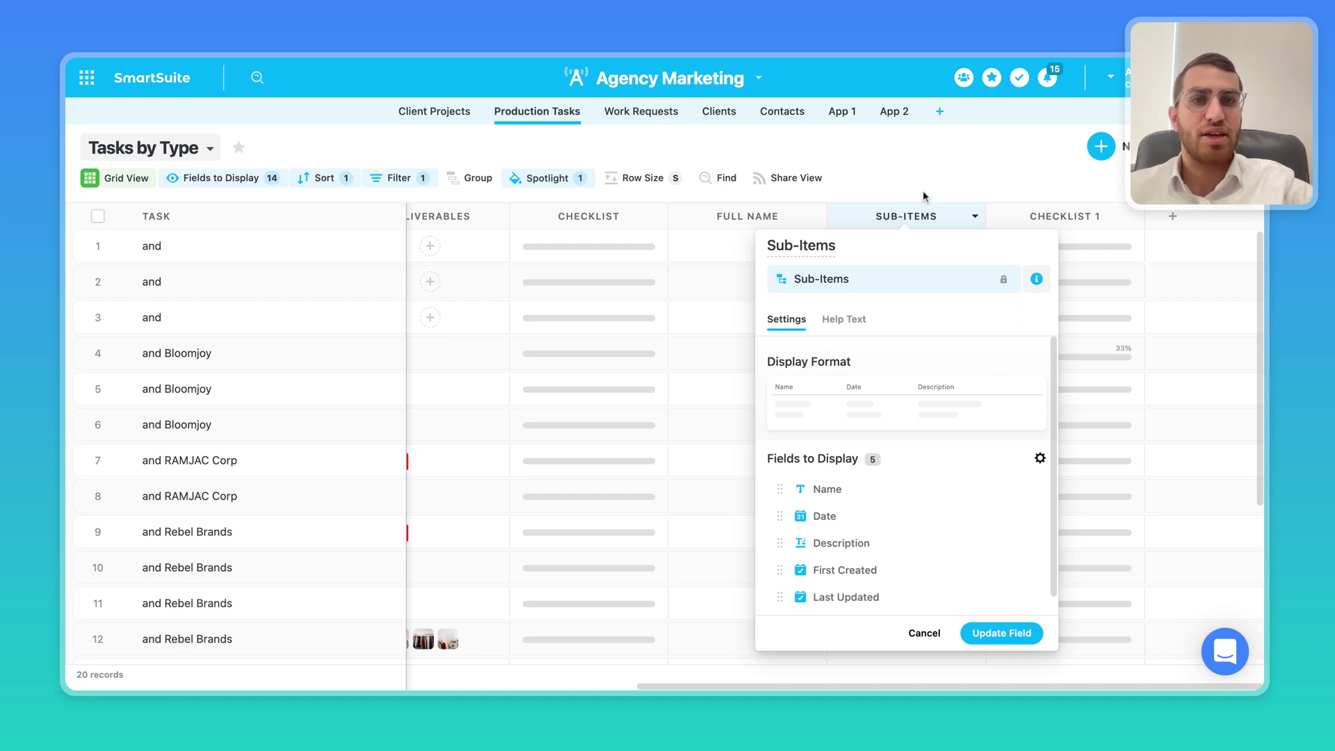
pyautogui.click(912, 171)
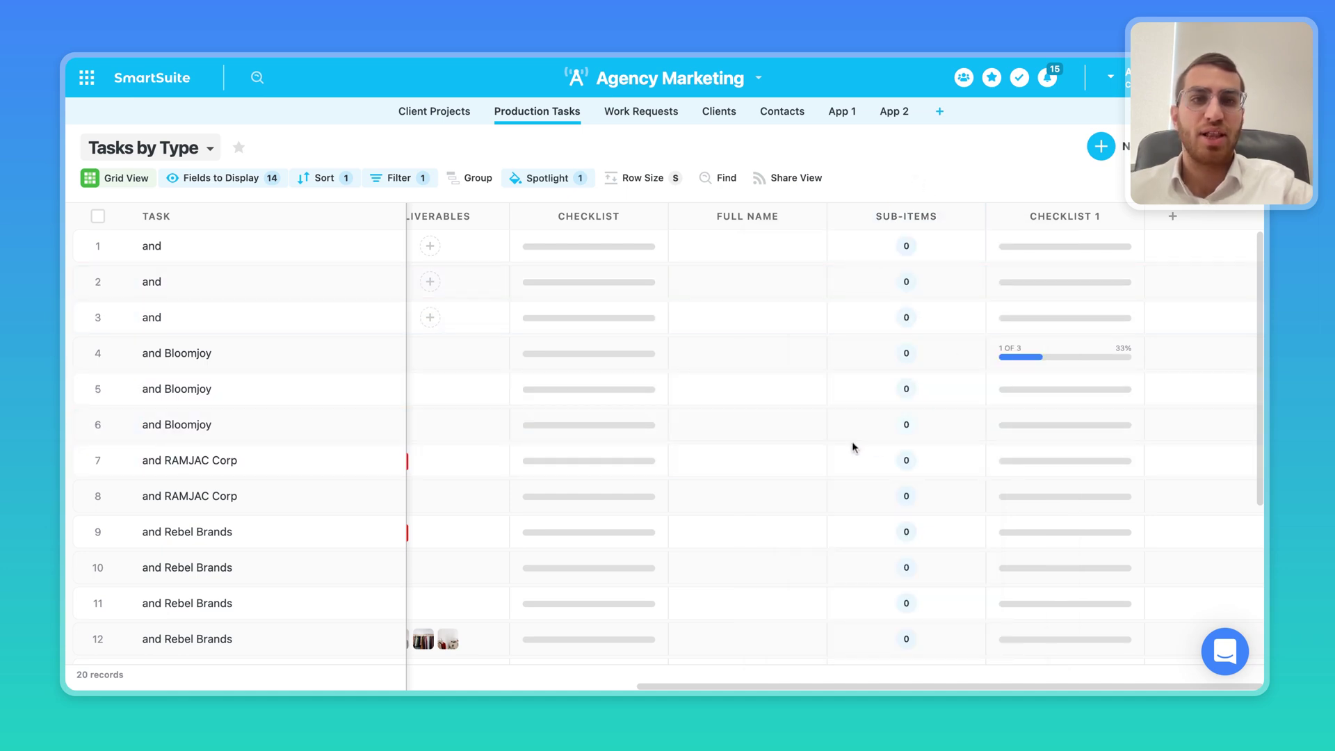